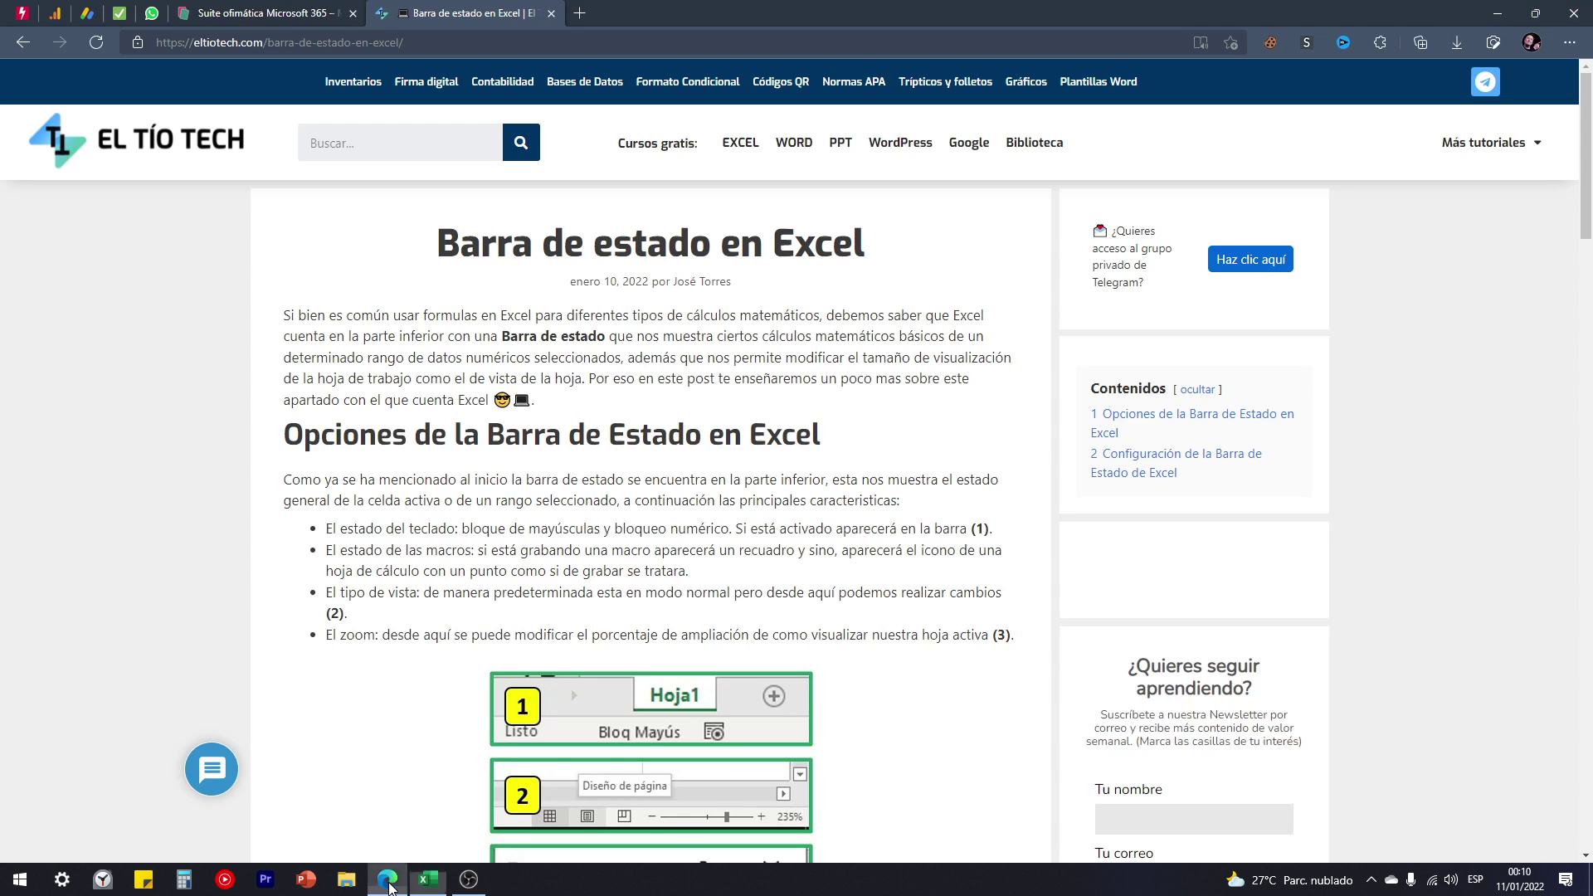
# Read through the web article about the Excel status bar, then return to the workbook
pyautogui.click(387, 880)
pyautogui.scroll(-2, 448, 357)
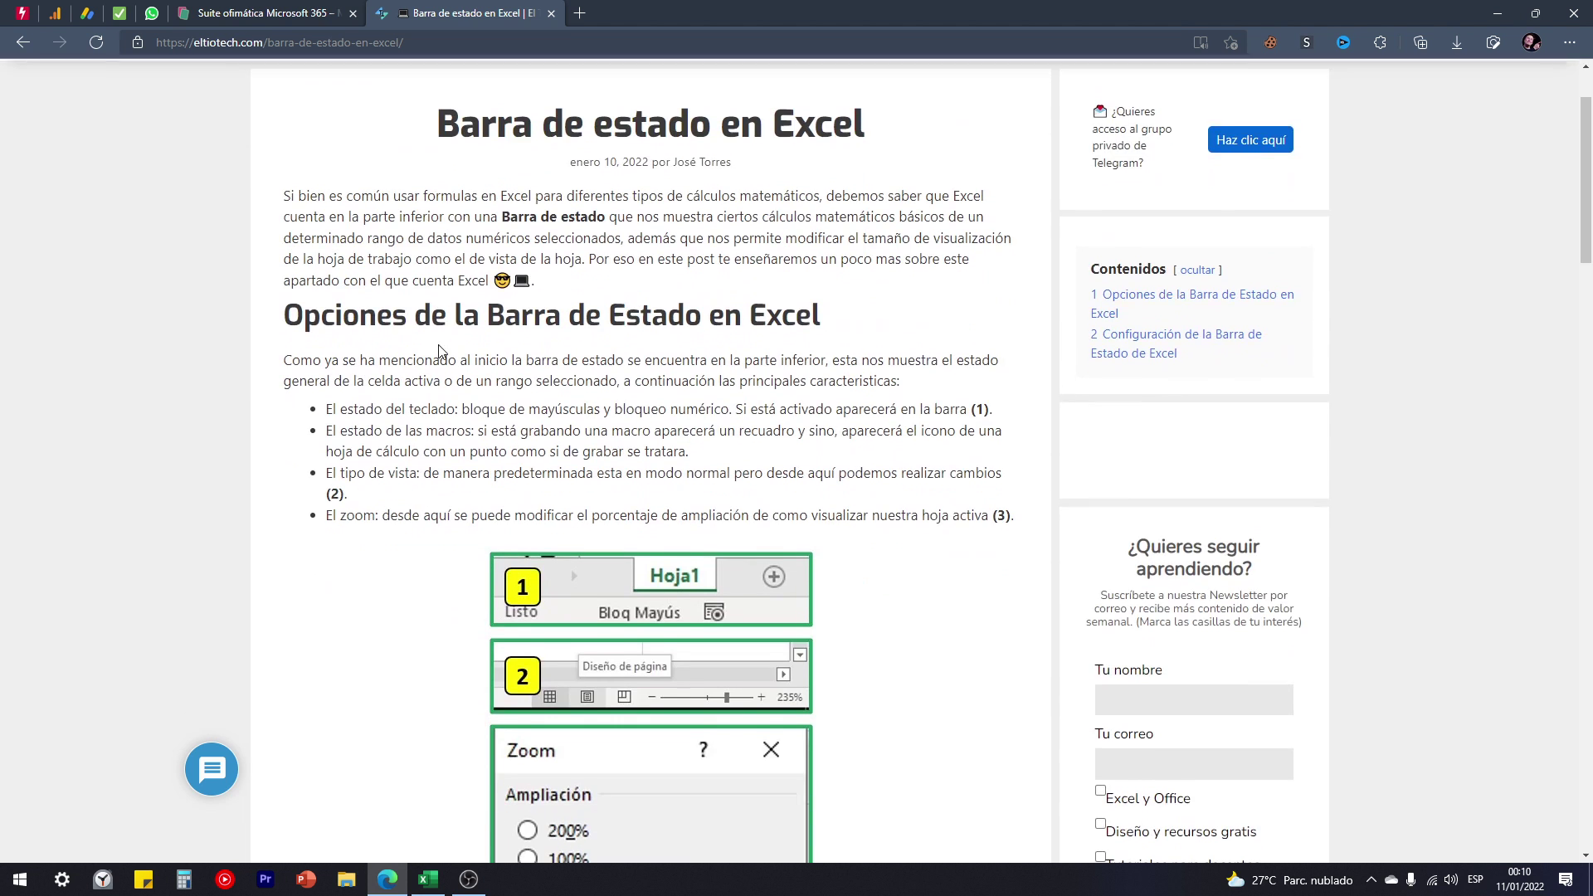
pyautogui.scroll(-3, 447, 361)
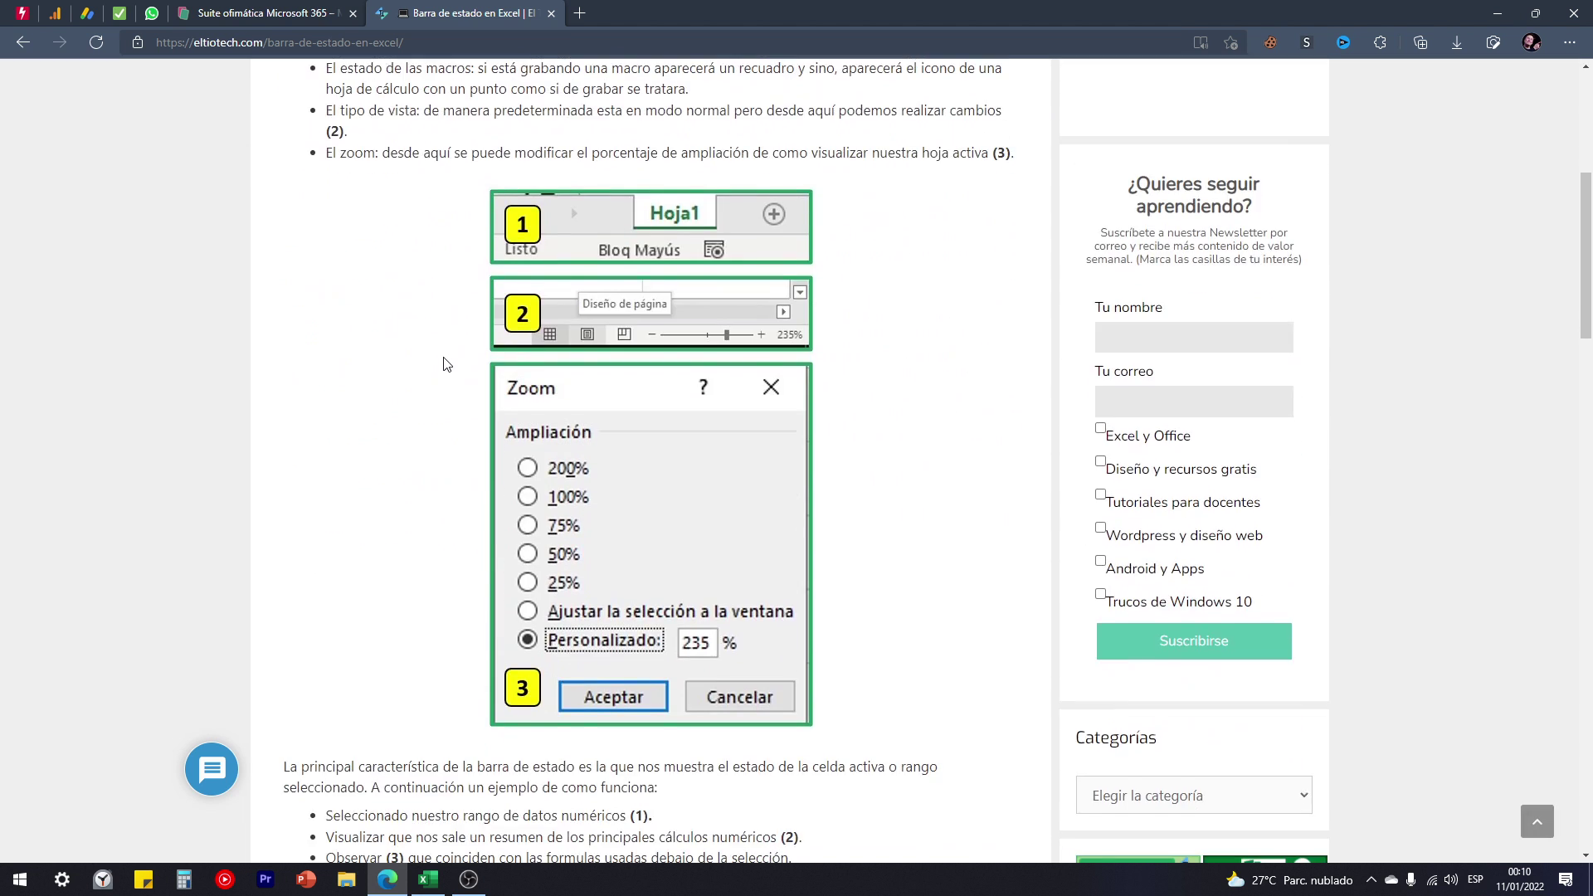
pyautogui.scroll(-5, 446, 364)
pyautogui.scroll(-2, 447, 364)
pyautogui.scroll(-5, 446, 363)
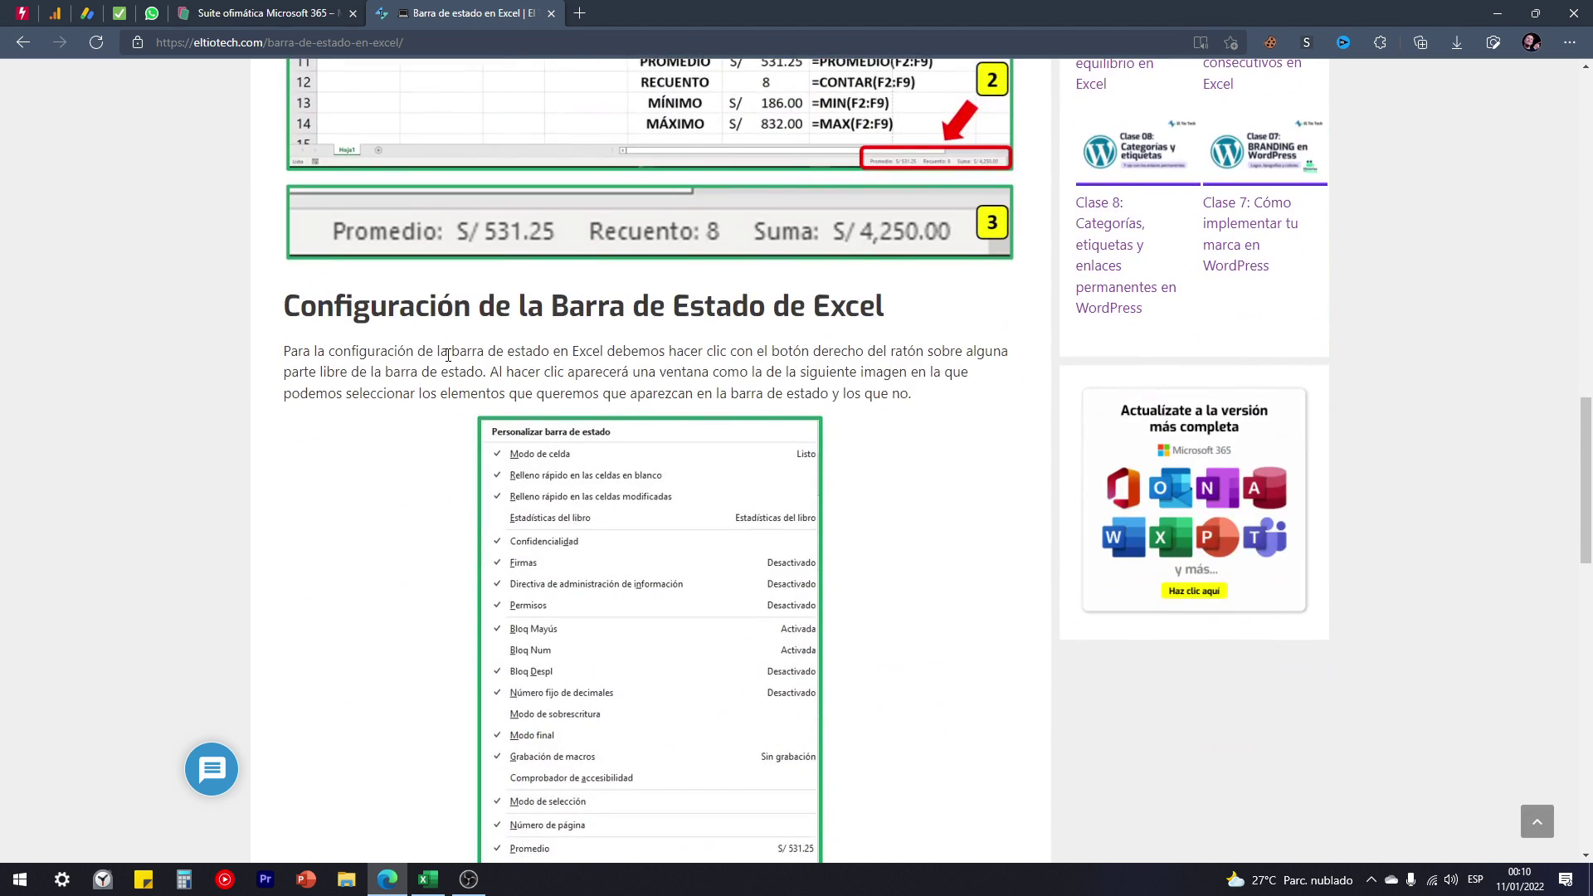
pyautogui.scroll(-3, 447, 356)
pyautogui.scroll(-4, 447, 359)
pyautogui.scroll(4, 448, 360)
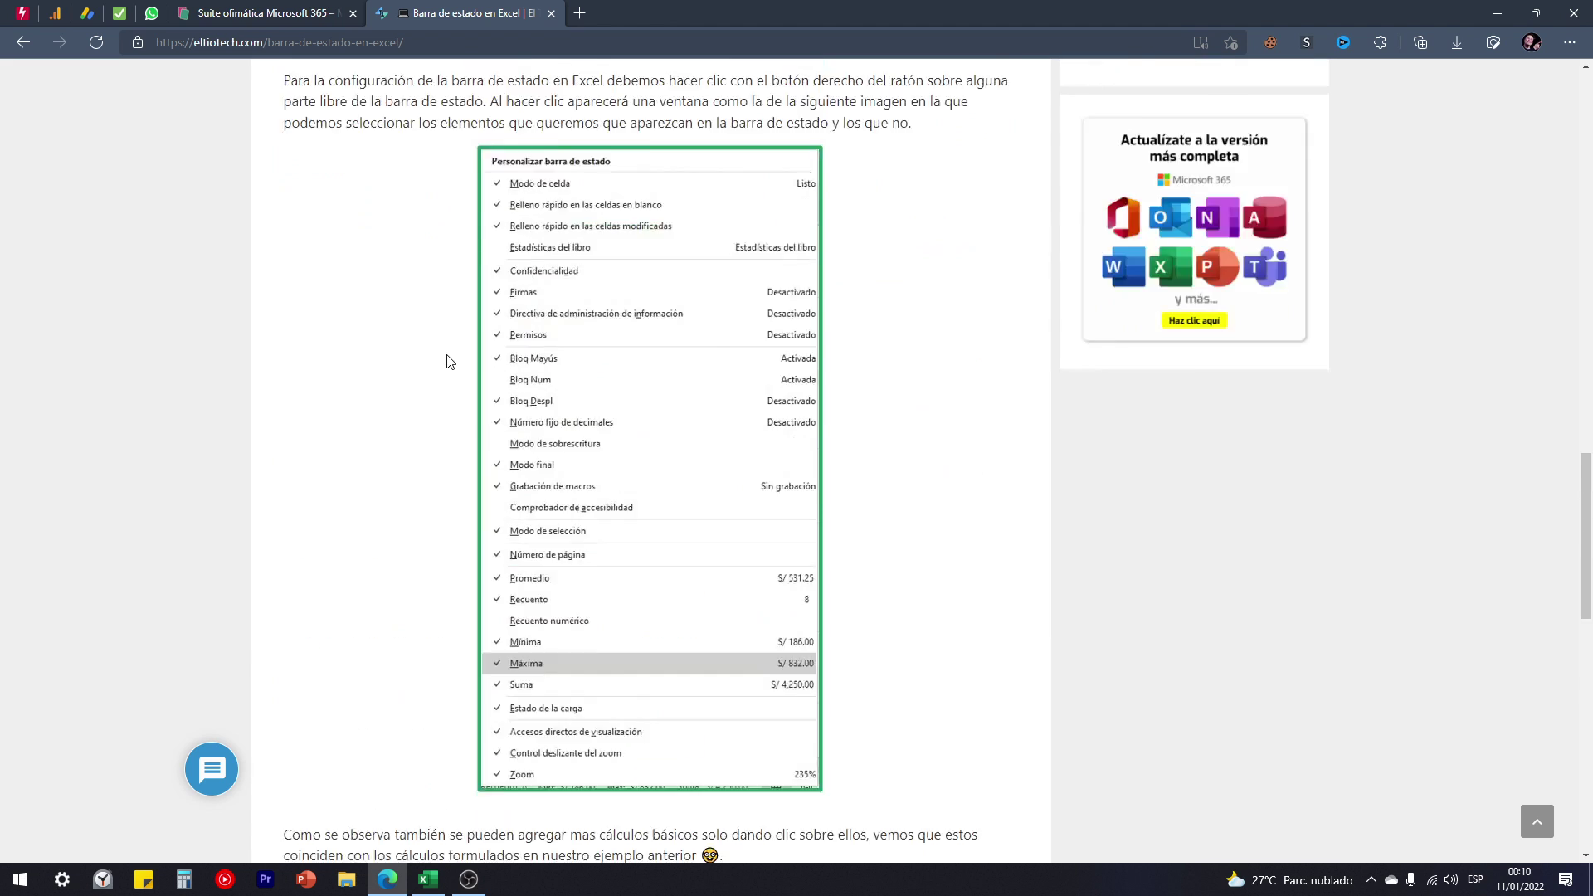
pyautogui.scroll(8, 449, 362)
pyautogui.scroll(5, 449, 362)
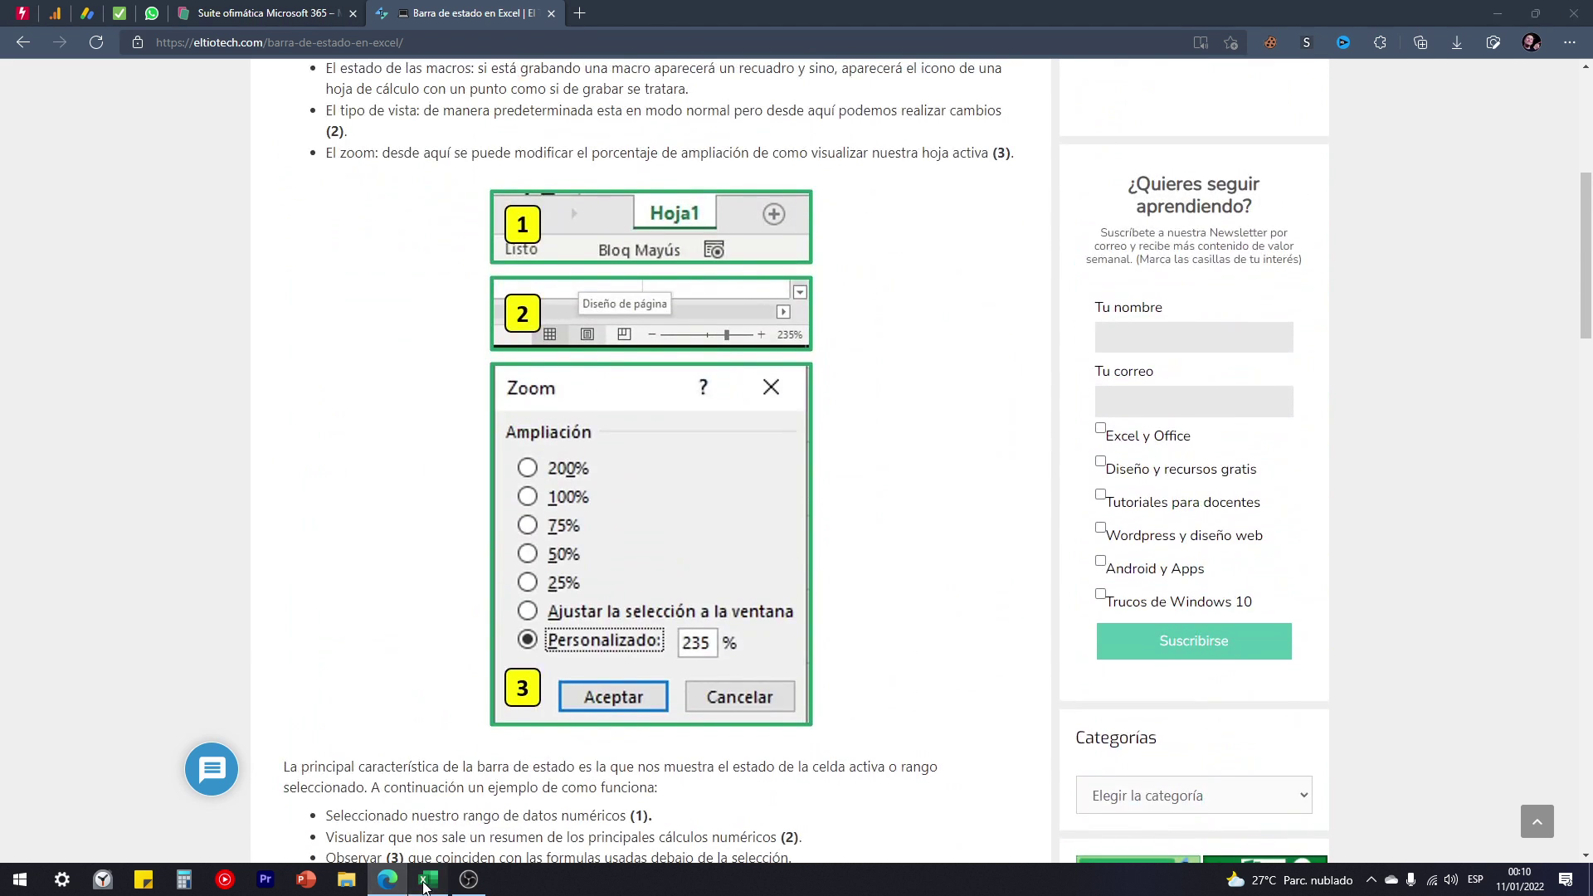
pyautogui.click(428, 880)
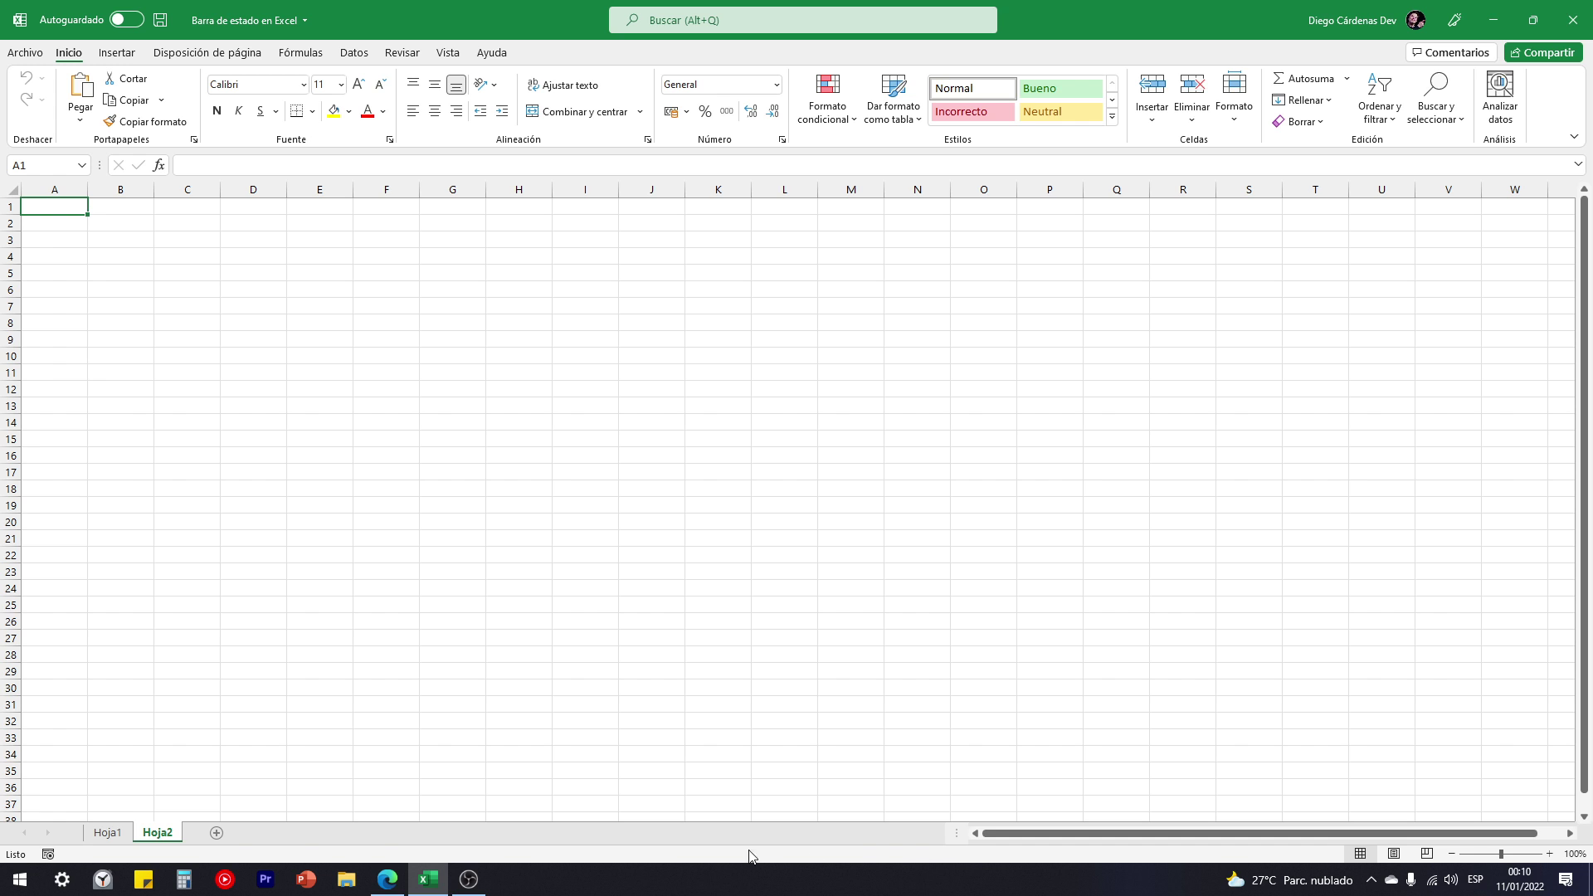
# Restore down the Excel window, maximize it again, and show sheet Hoja1
pyautogui.moveTo(1031, 8); pyautogui.dragTo(749, 123)
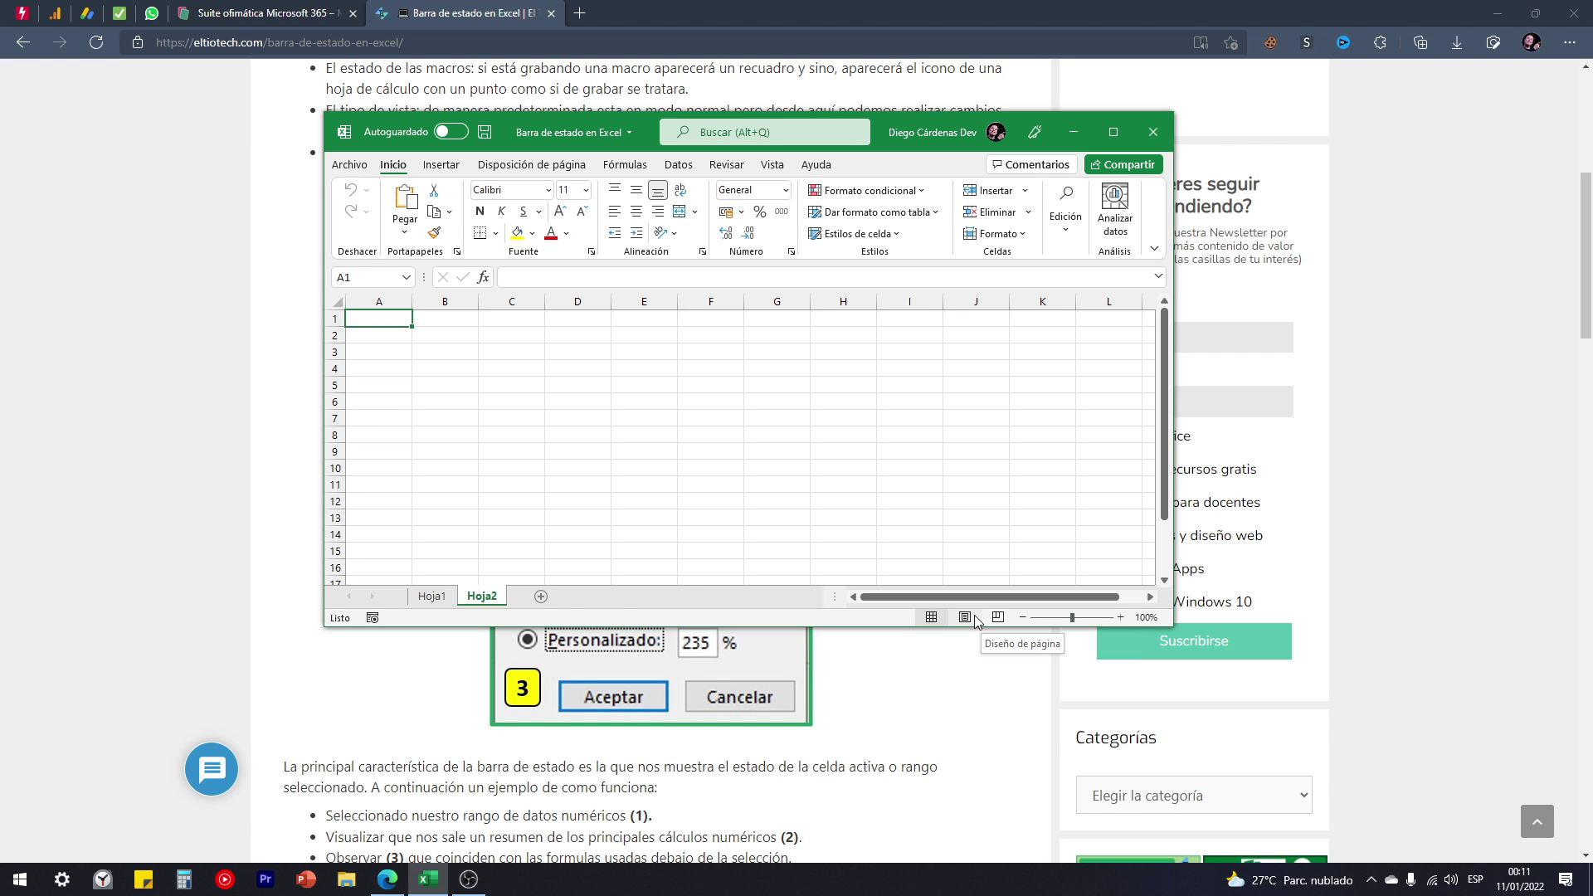
pyautogui.click(1103, 131)
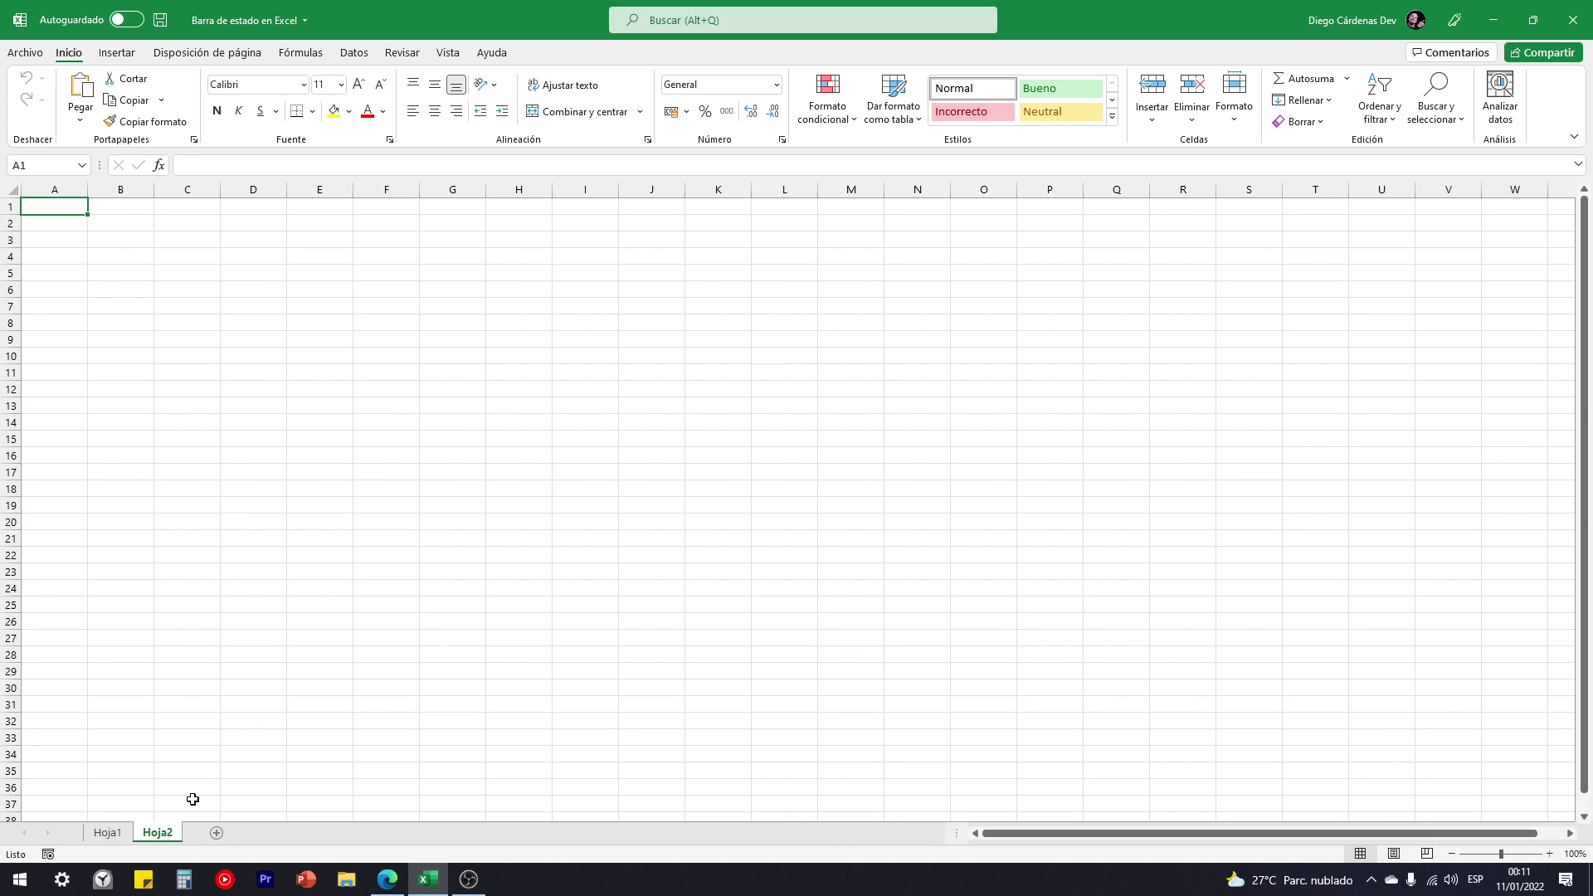
pyautogui.click(116, 832)
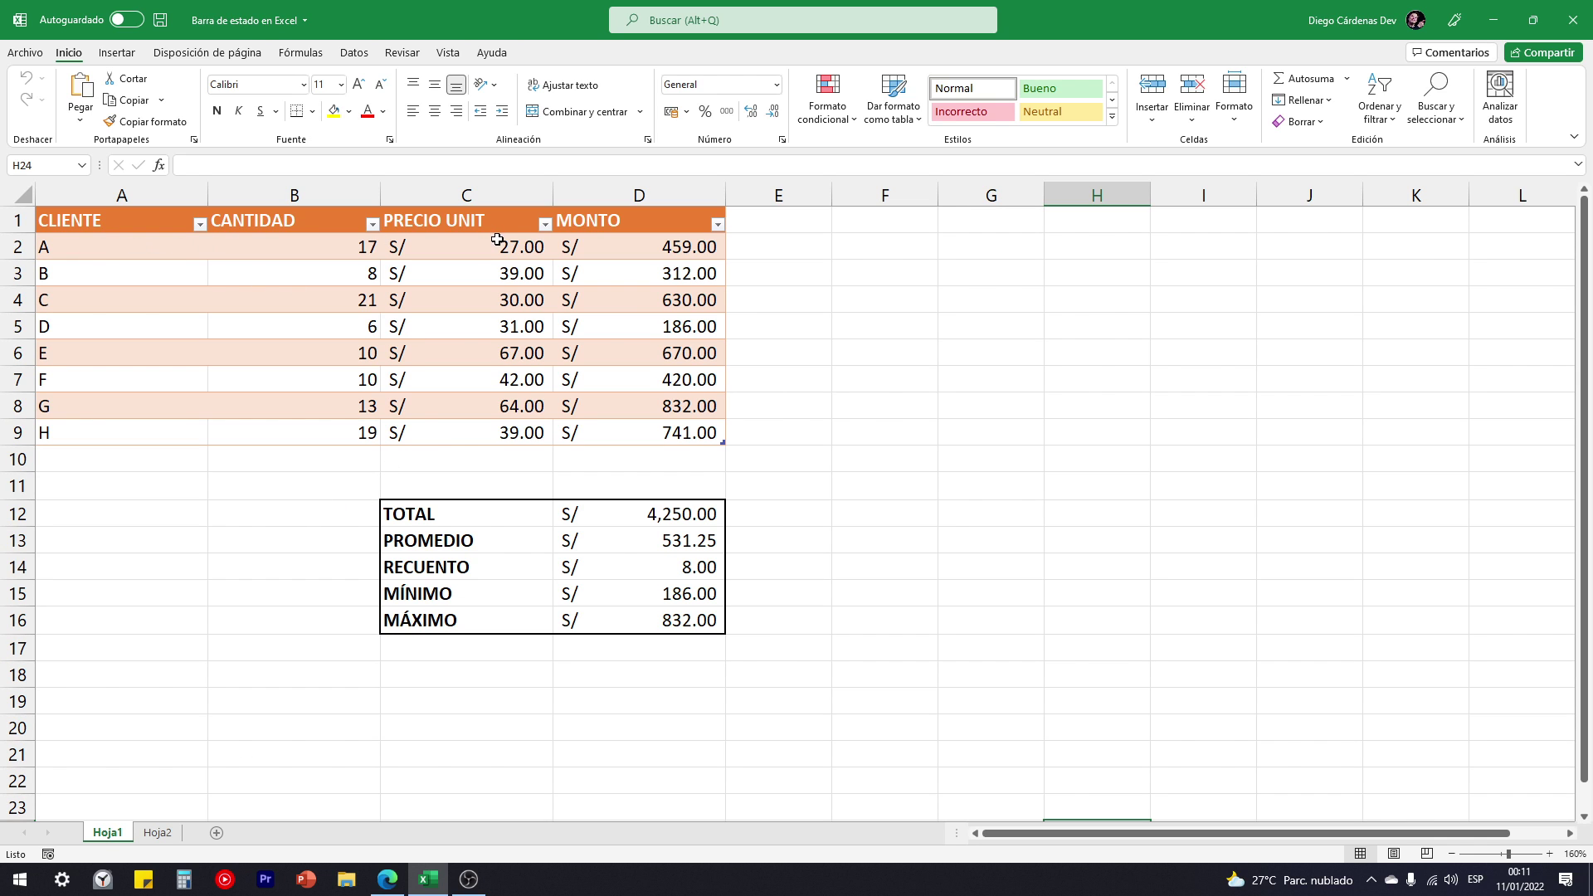
pyautogui.click(348, 430)
pyautogui.moveTo(453, 508); pyautogui.dragTo(661, 626)
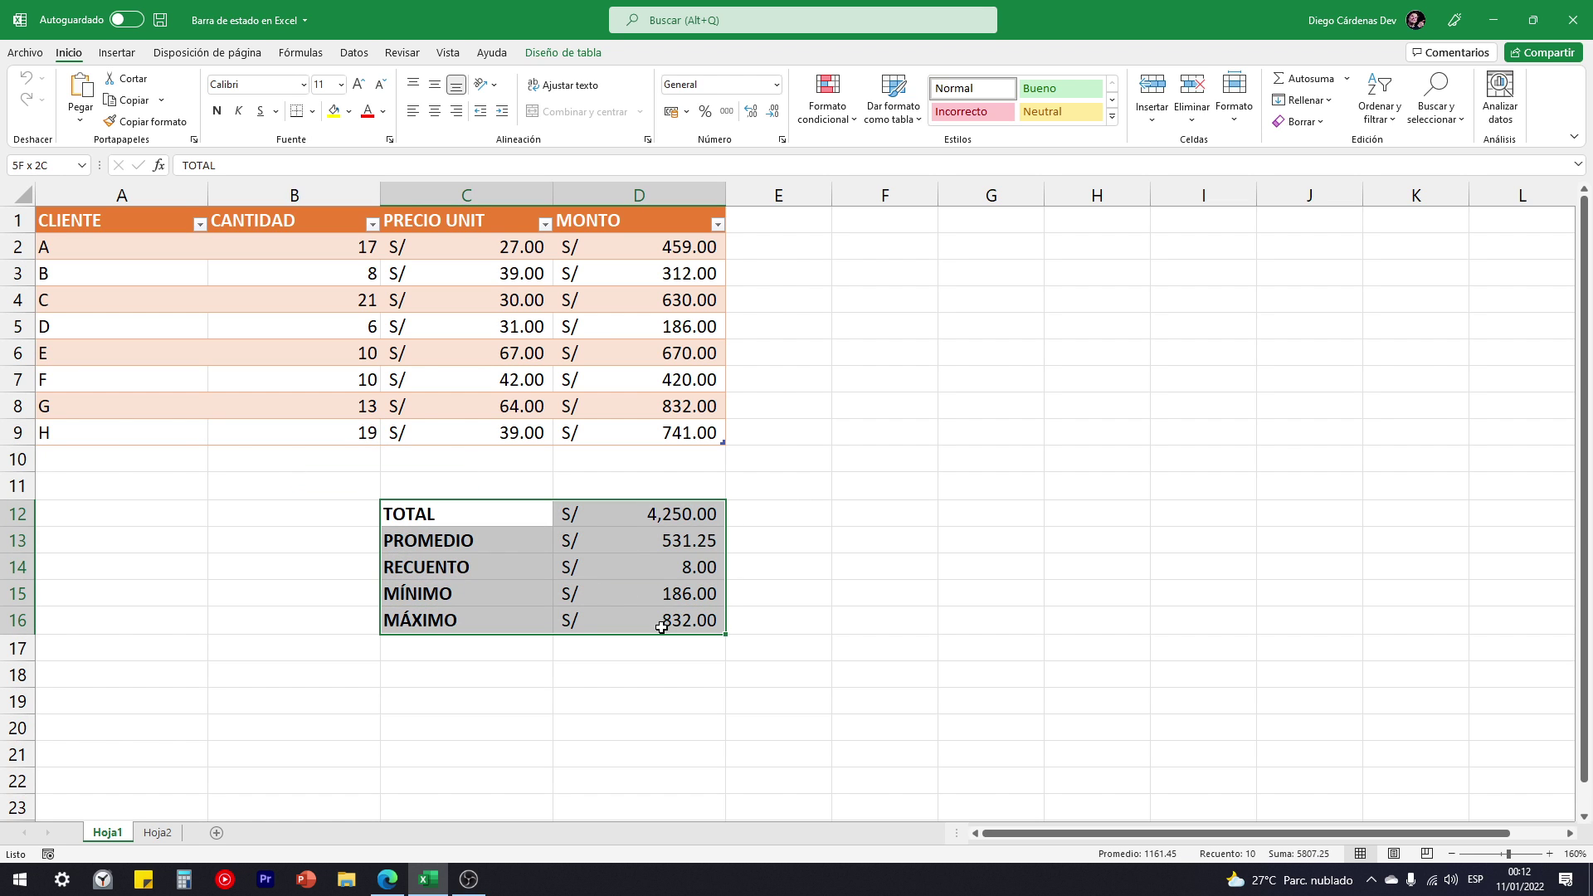
pyautogui.moveTo(509, 519); pyautogui.dragTo(625, 519)
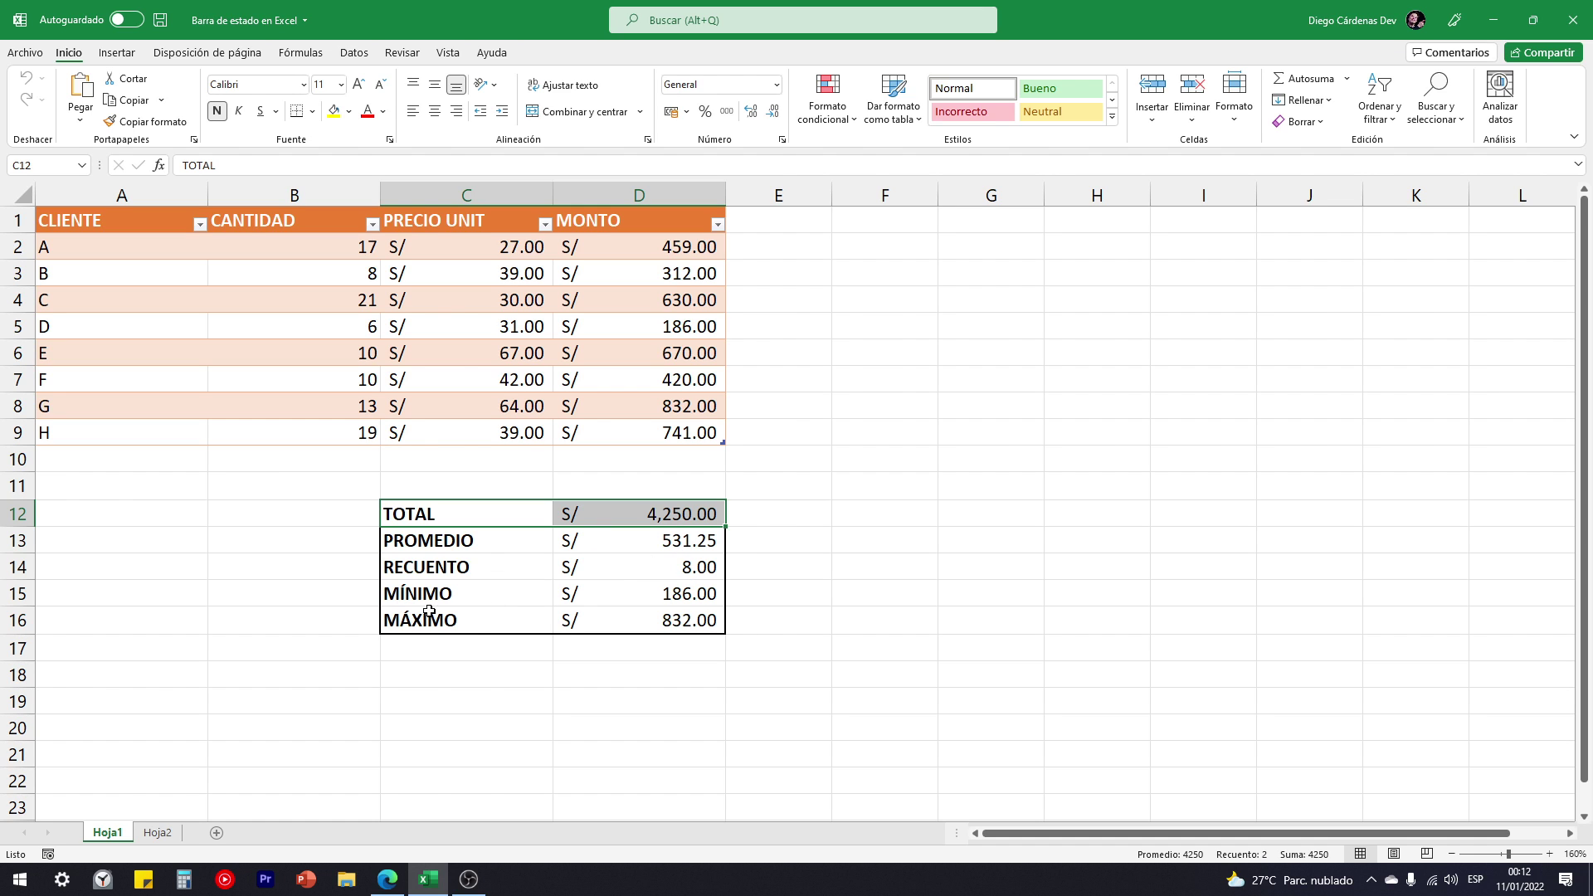
pyautogui.moveTo(664, 510); pyautogui.dragTo(669, 624)
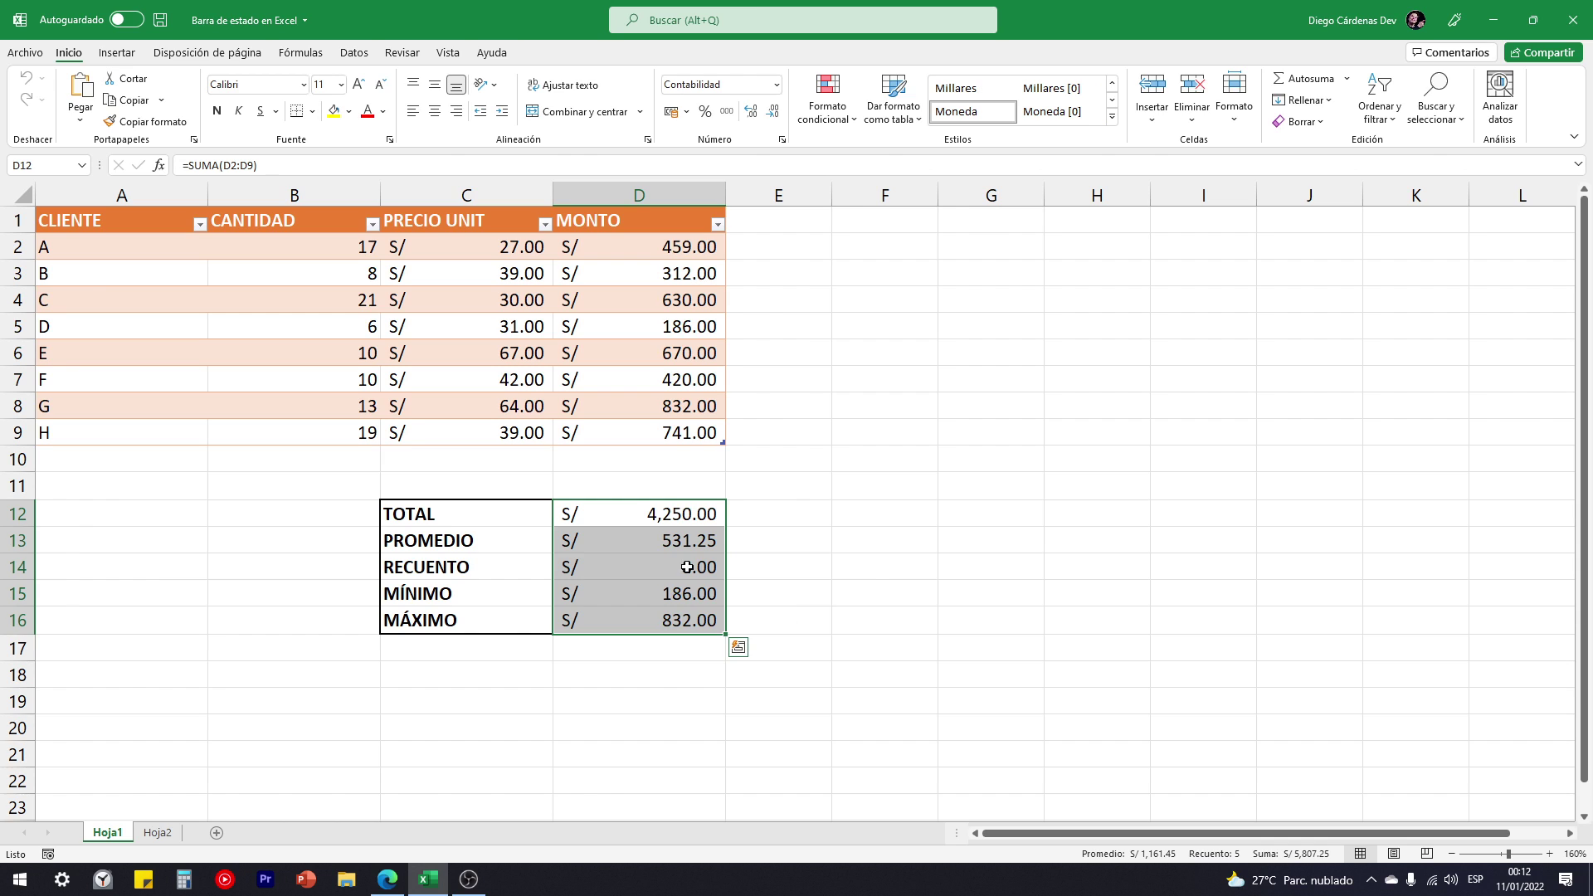
pyautogui.click(679, 510)
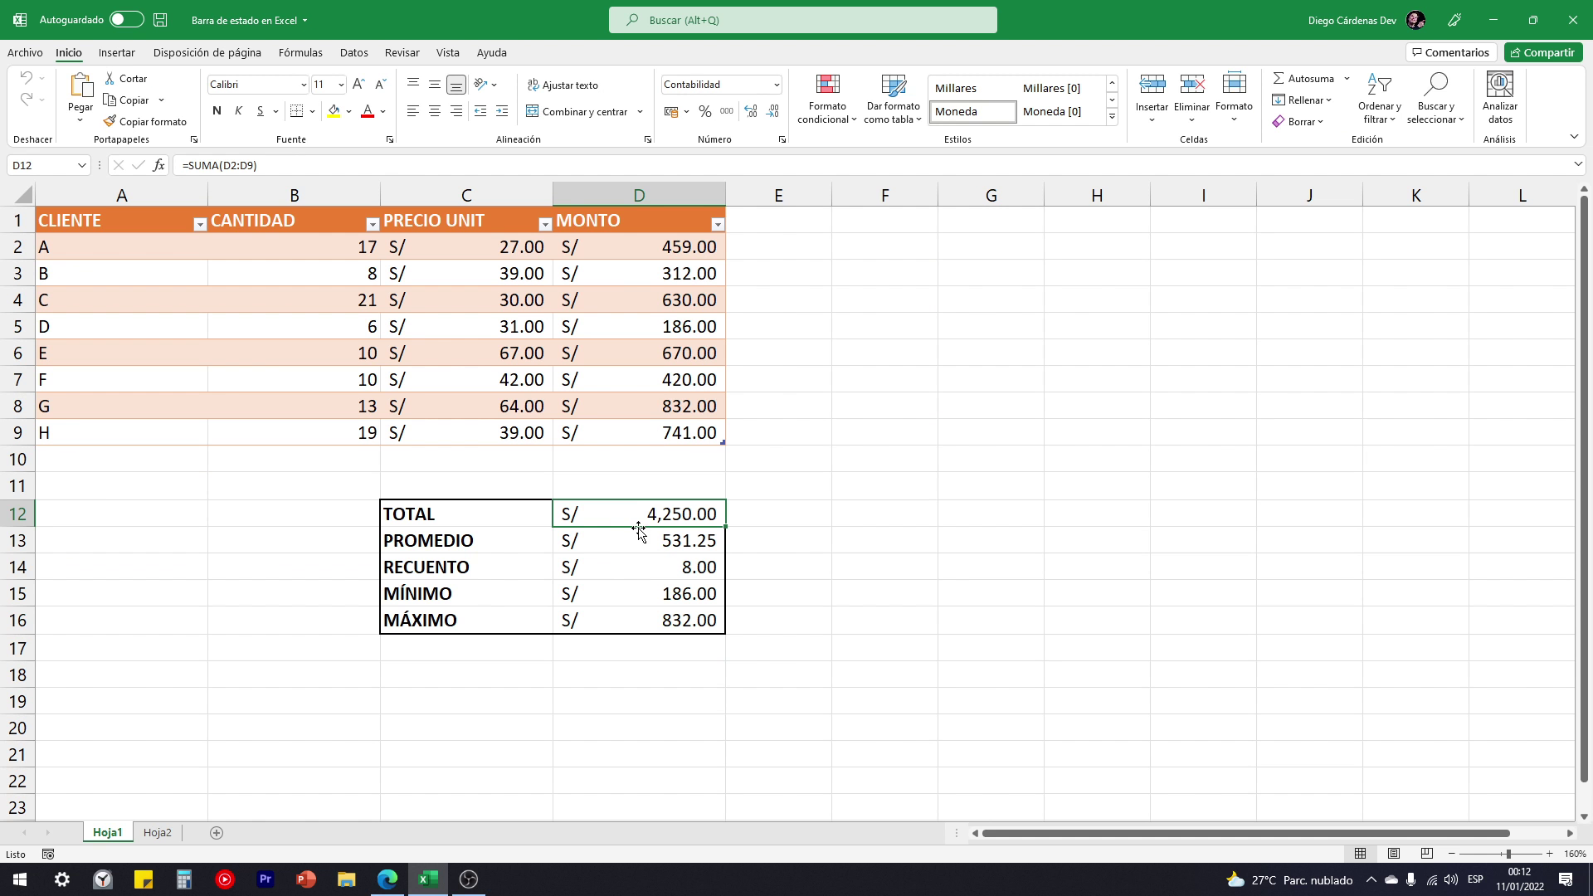
pyautogui.click(657, 541)
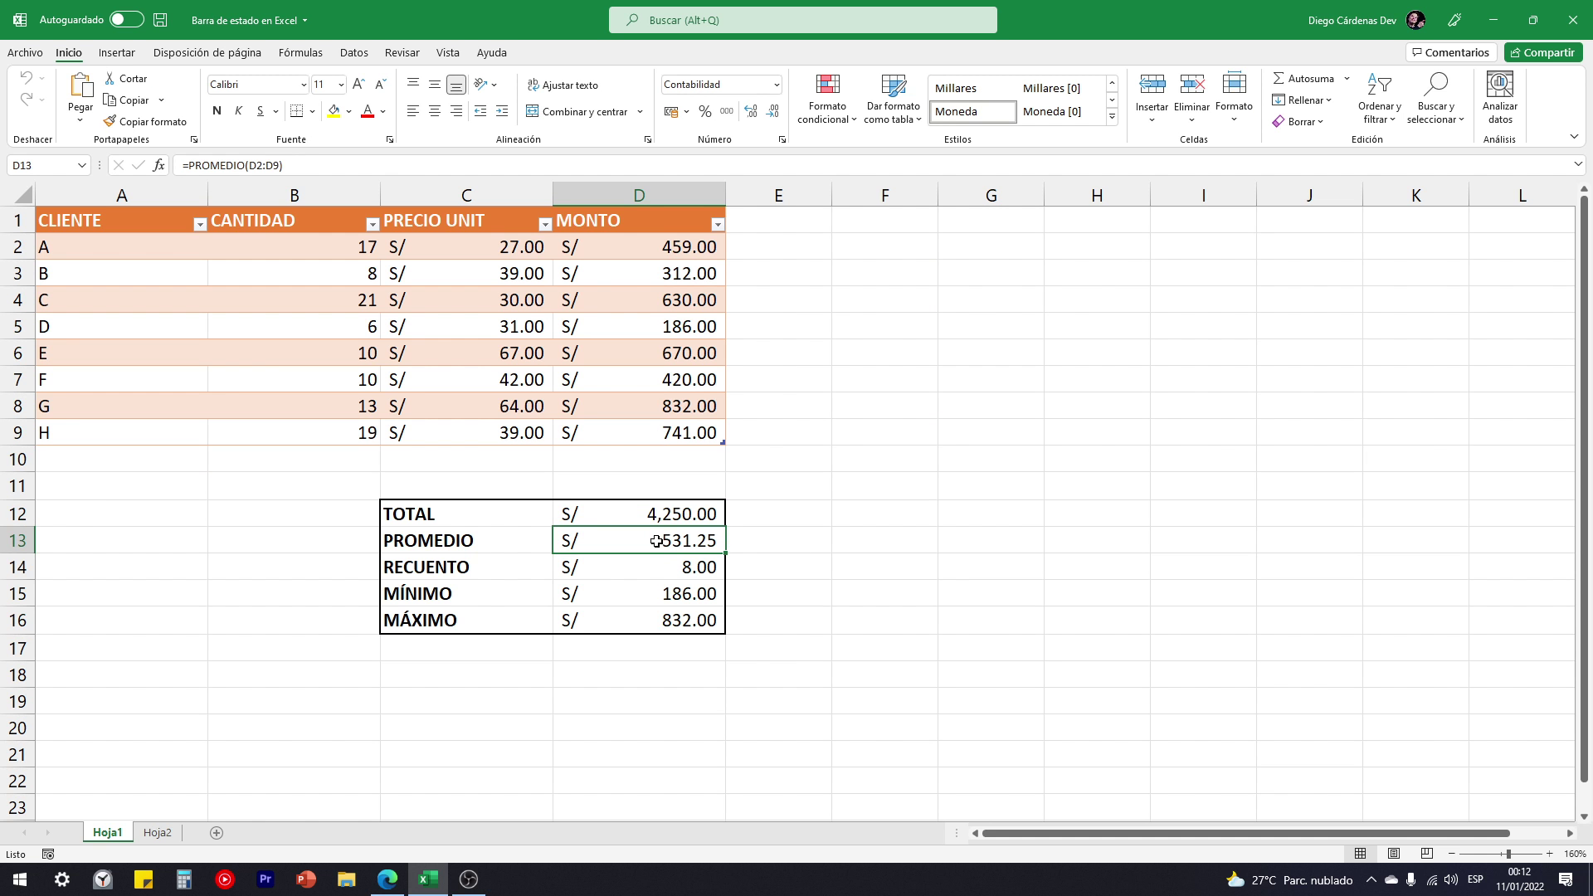
pyautogui.click(564, 568)
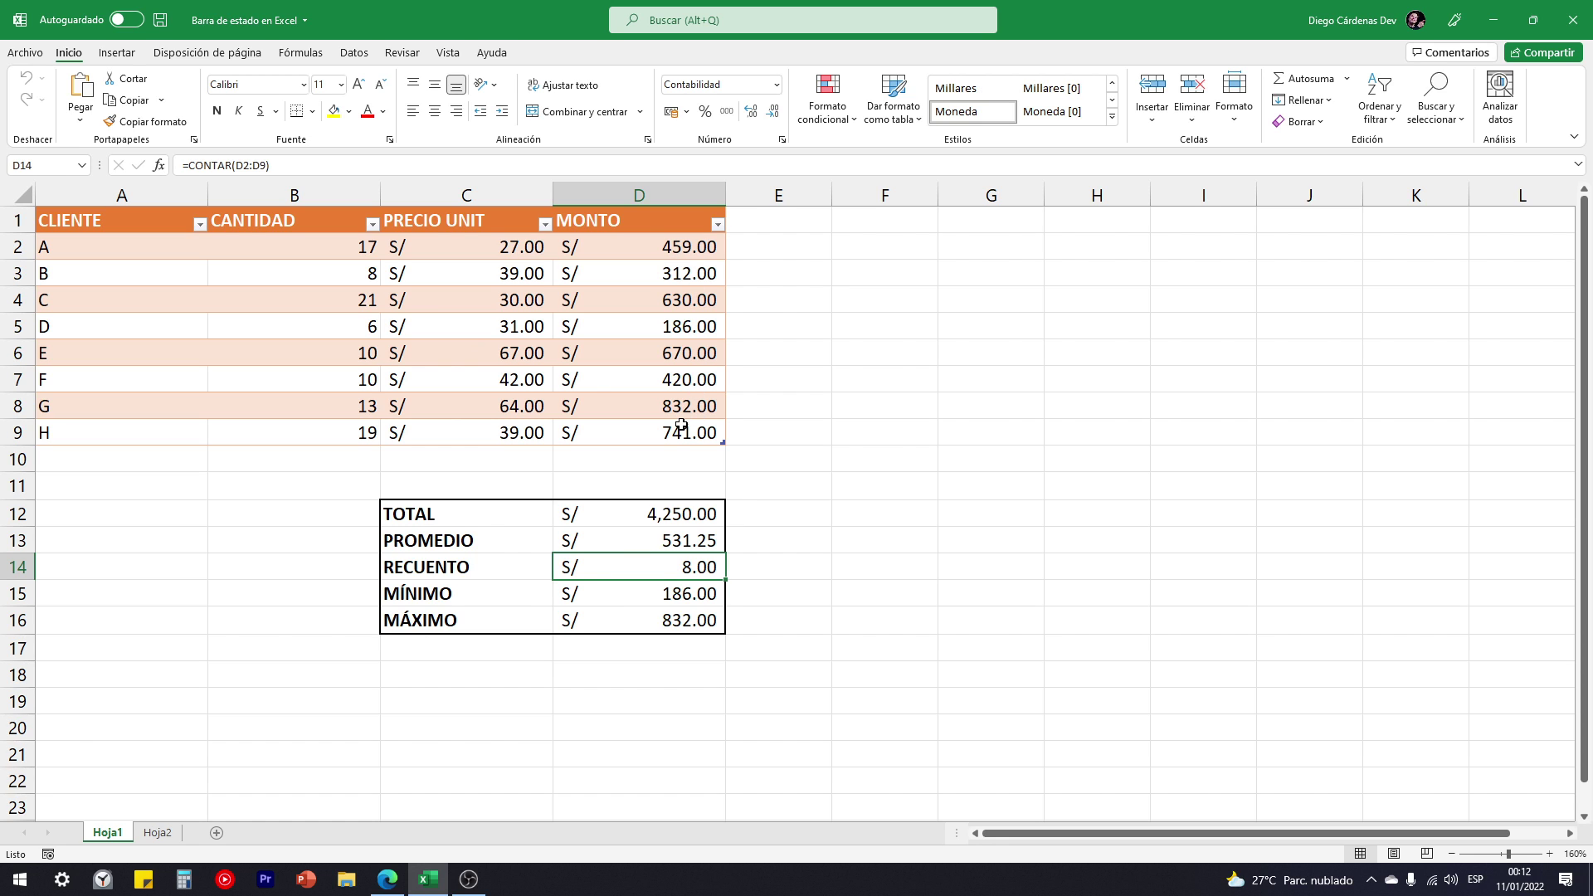
pyautogui.click(666, 595)
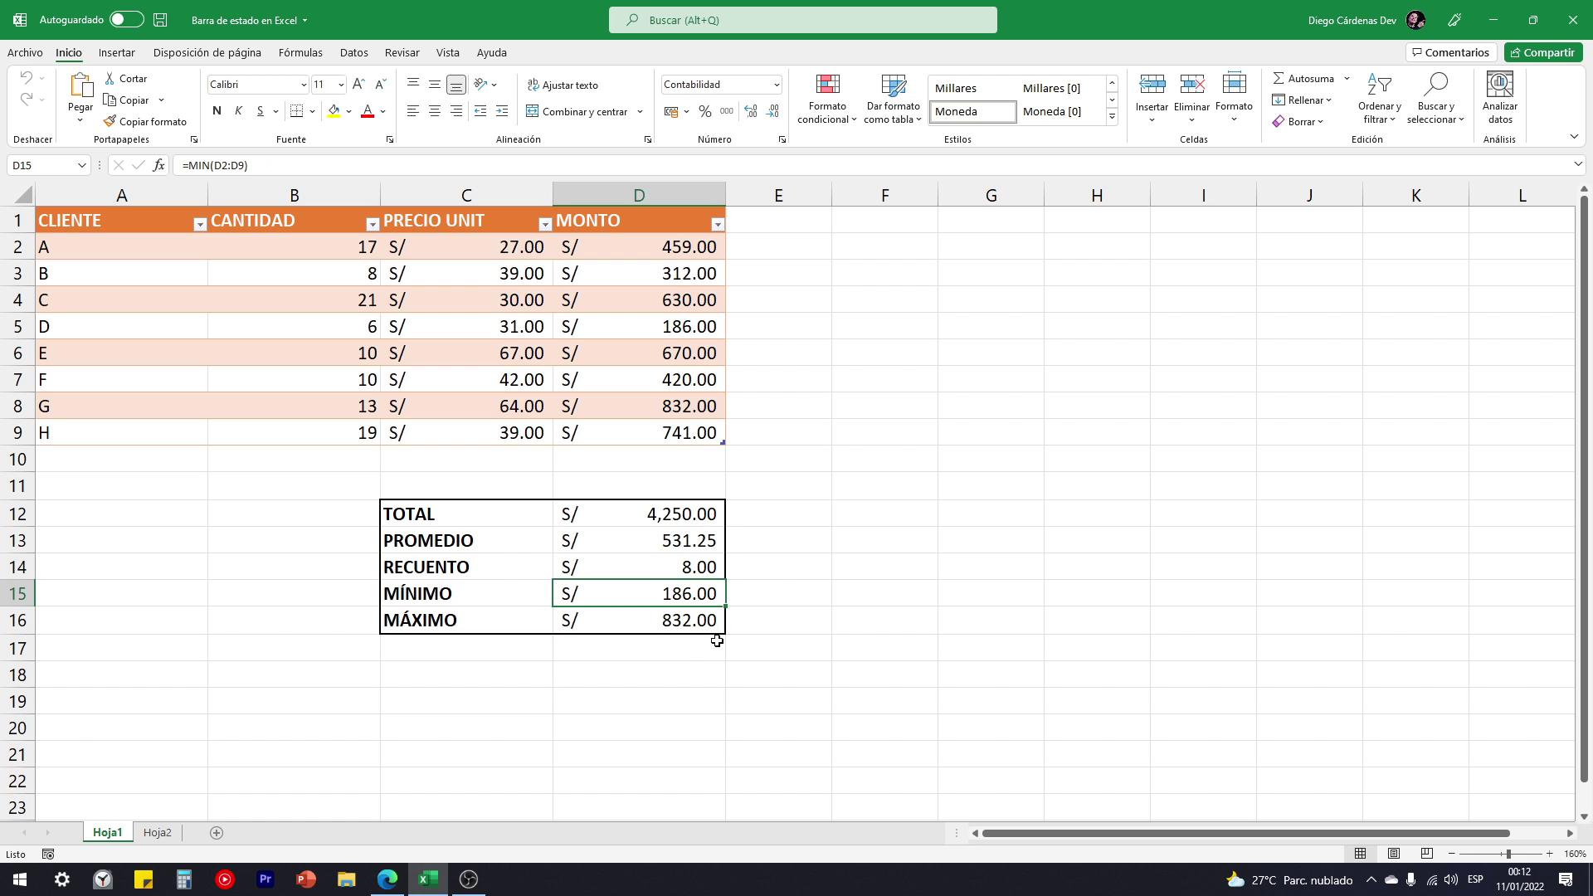
pyautogui.click(672, 623)
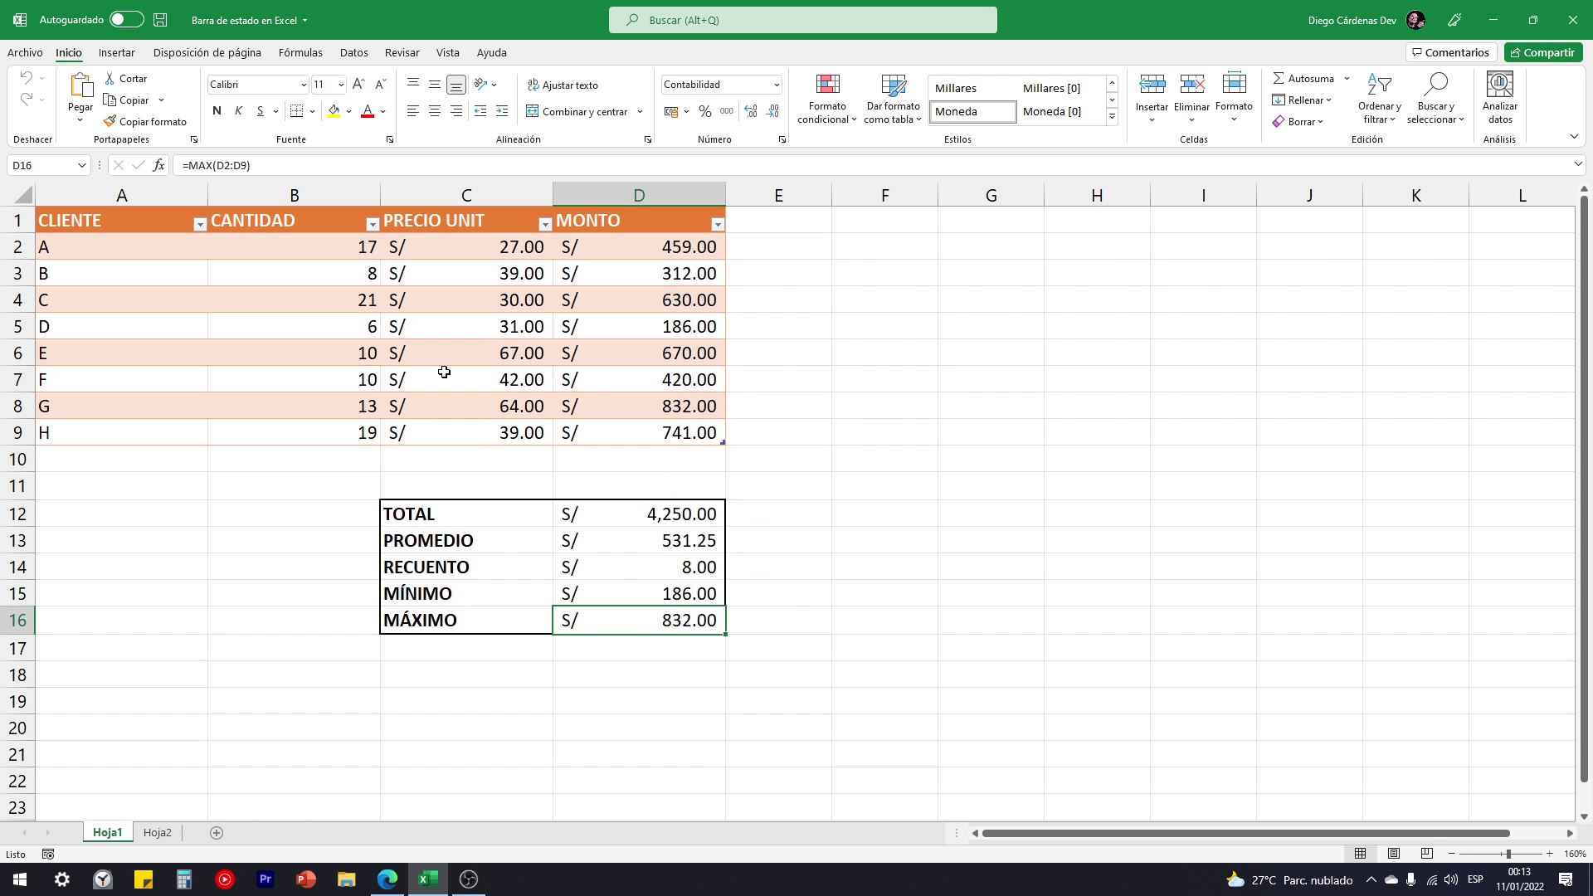
pyautogui.moveTo(100, 242); pyautogui.dragTo(653, 430)
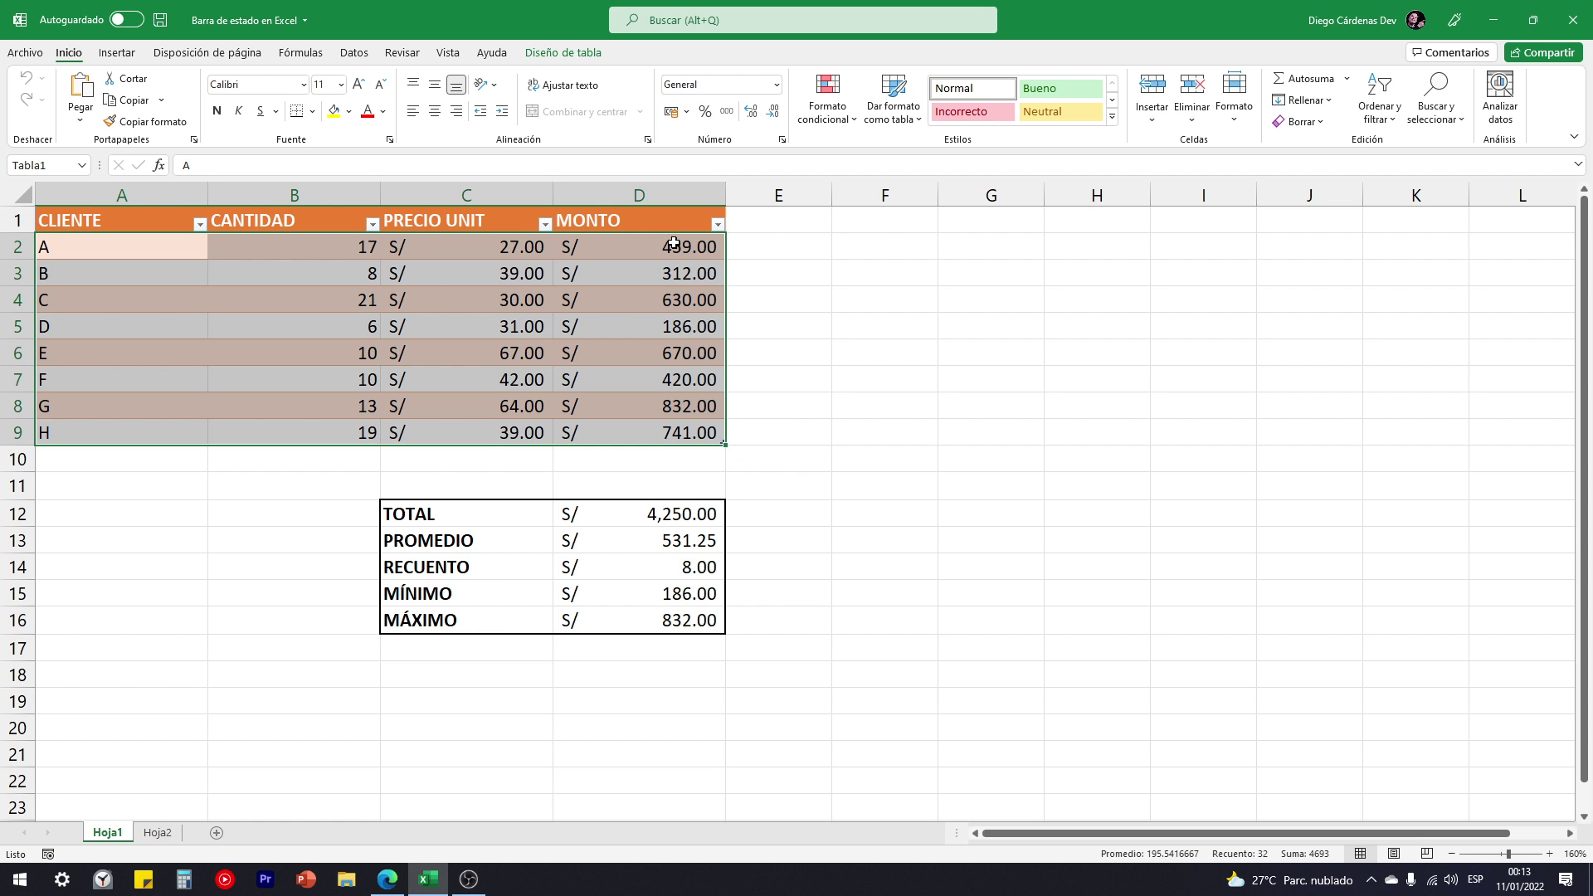
# Check the TOTAL, PROMEDIO and RECUENTO formulas in D12:D14, then select D2:D9 for status-bar totals
pyautogui.moveTo(673, 246); pyautogui.dragTo(660, 429)
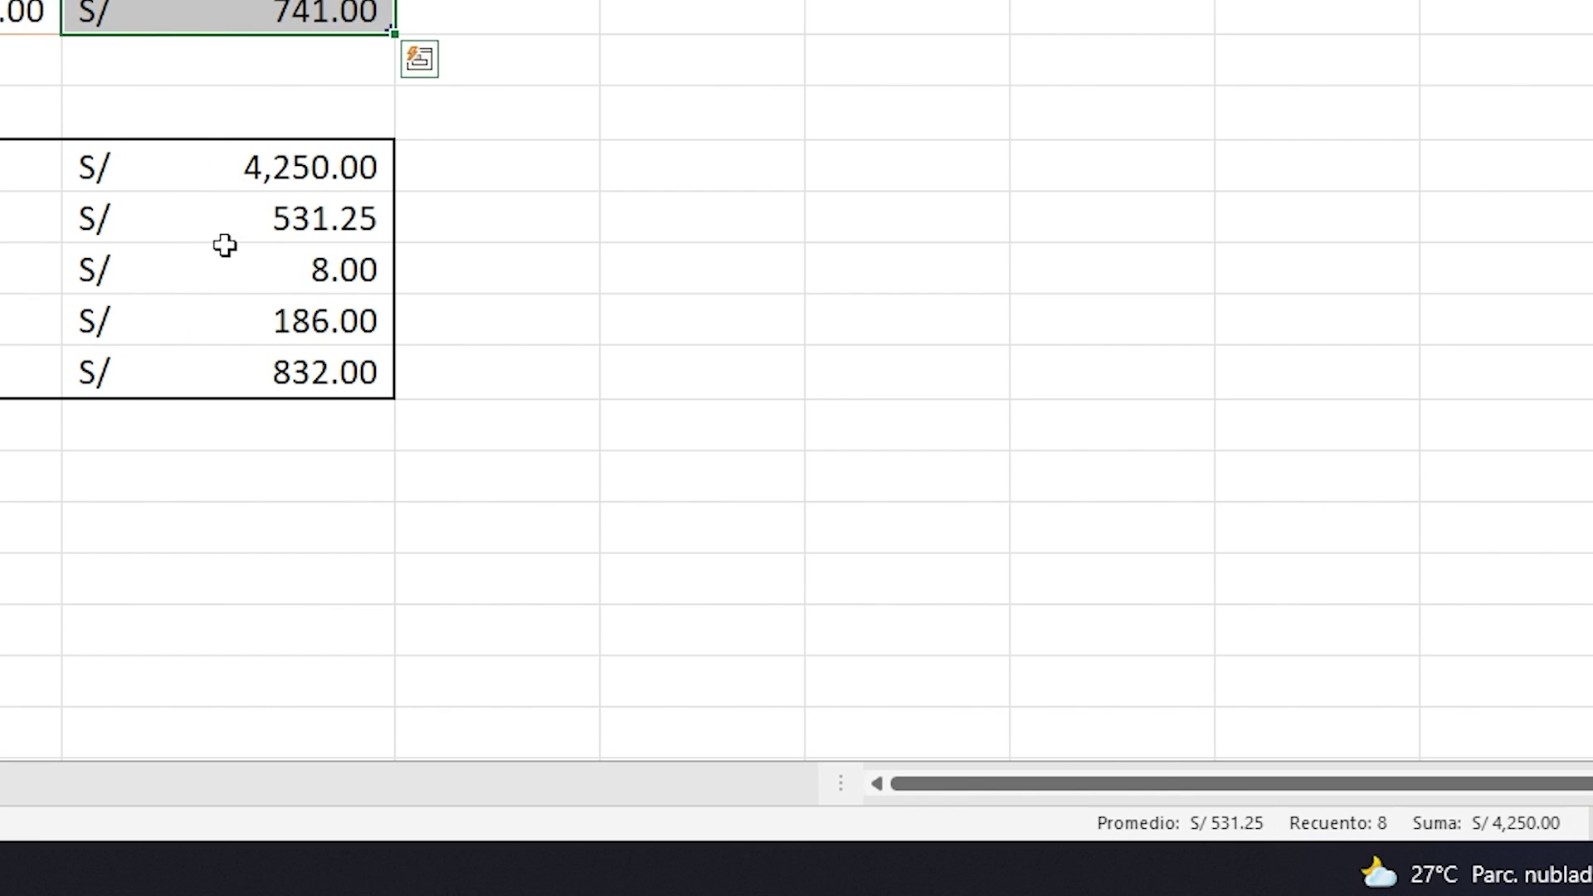
pyautogui.moveTo(639, 374)
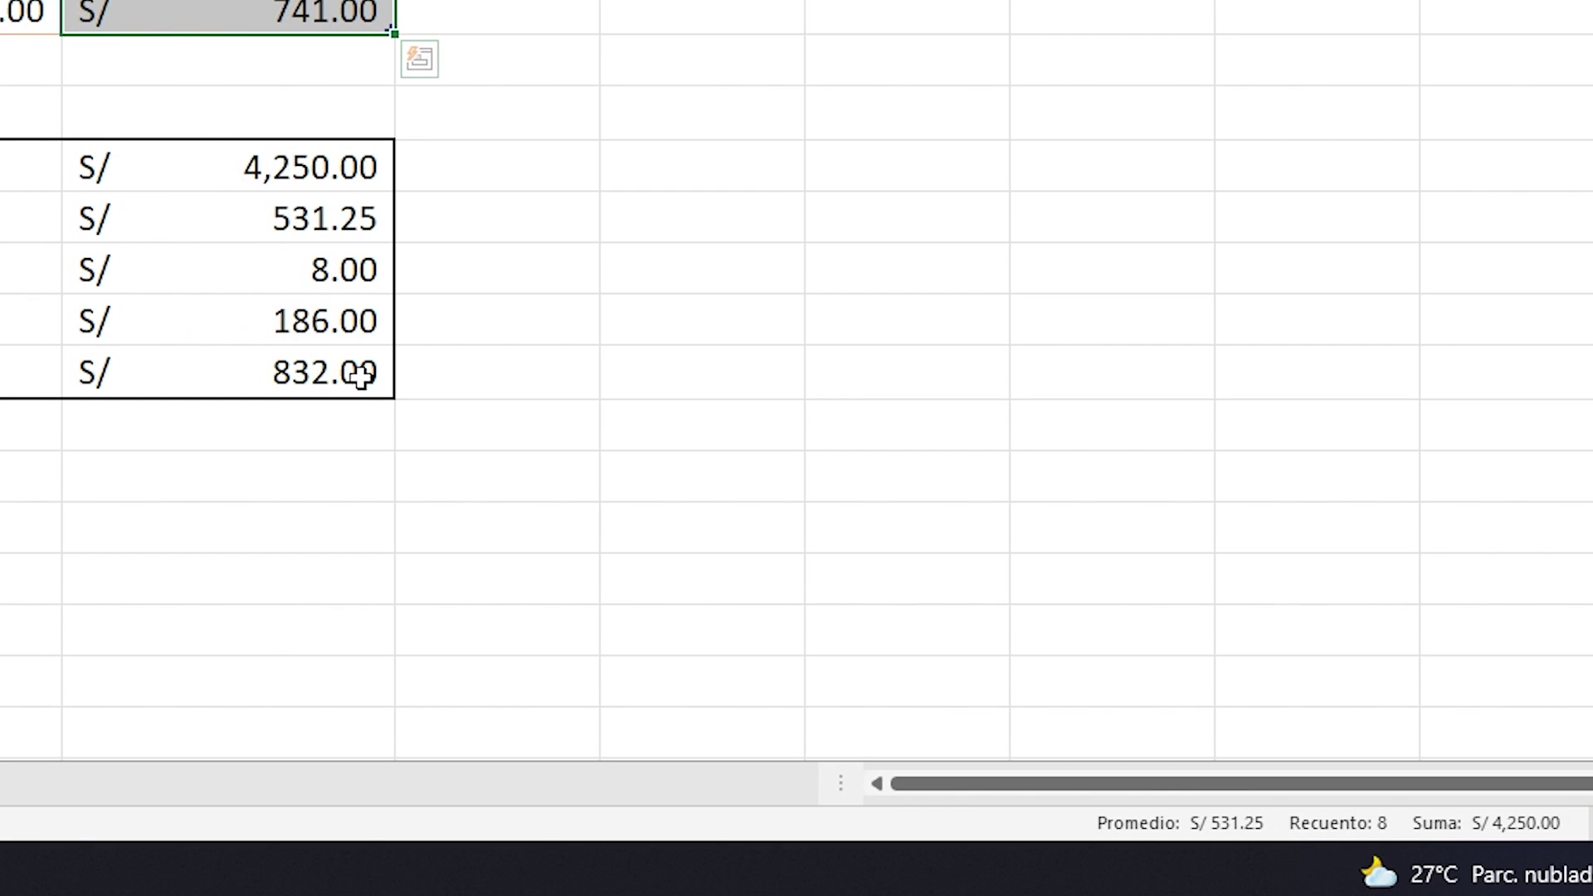
pyautogui.moveTo(239, 171); pyautogui.dragTo(284, 370)
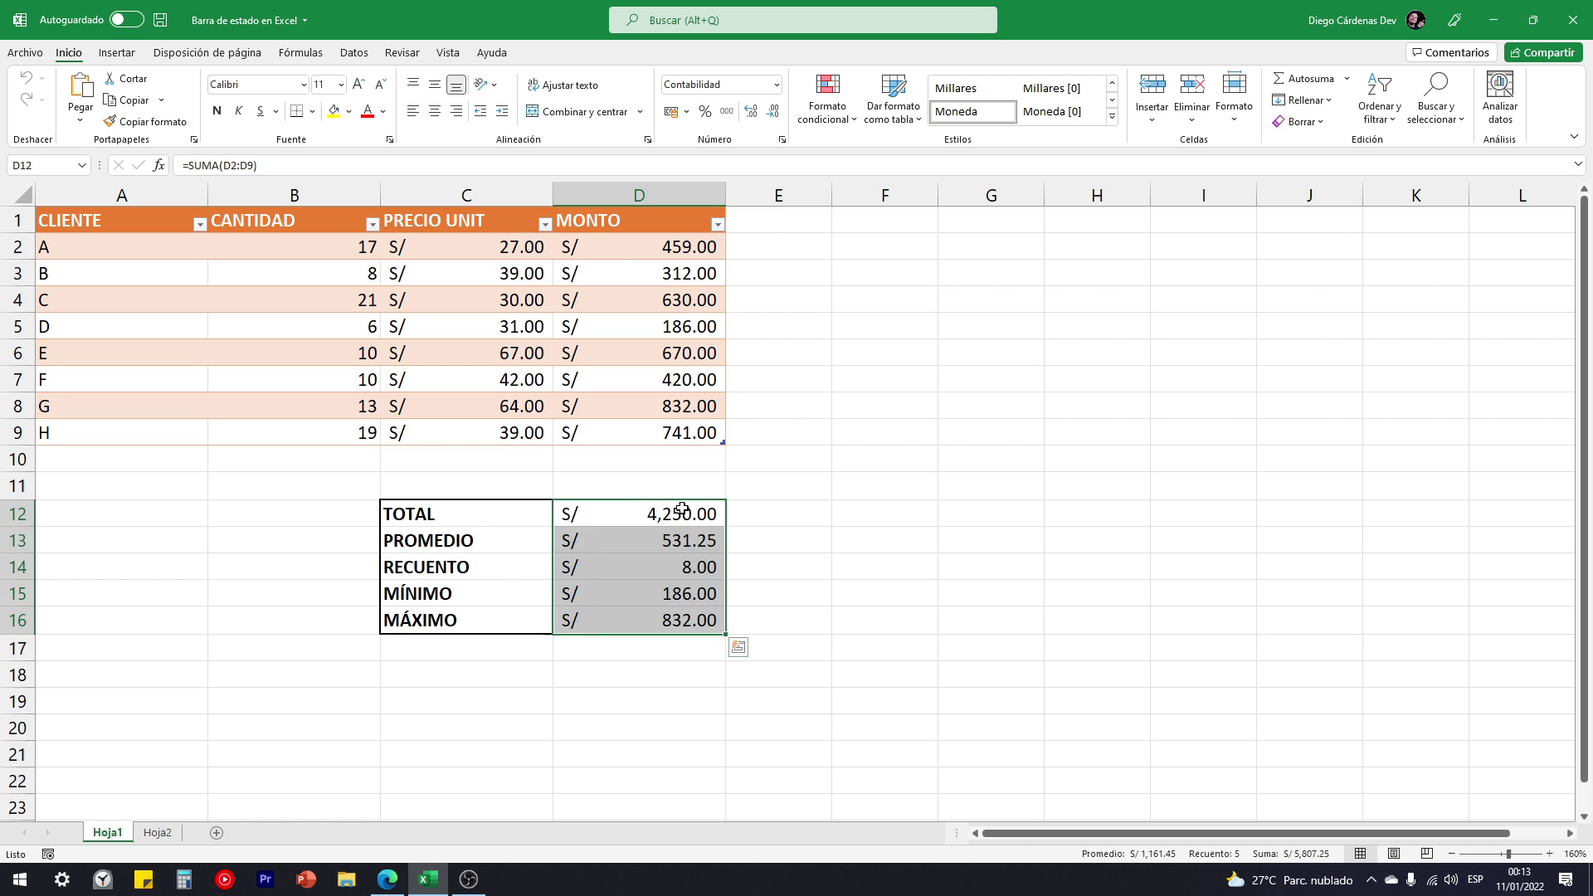
pyautogui.click(681, 508)
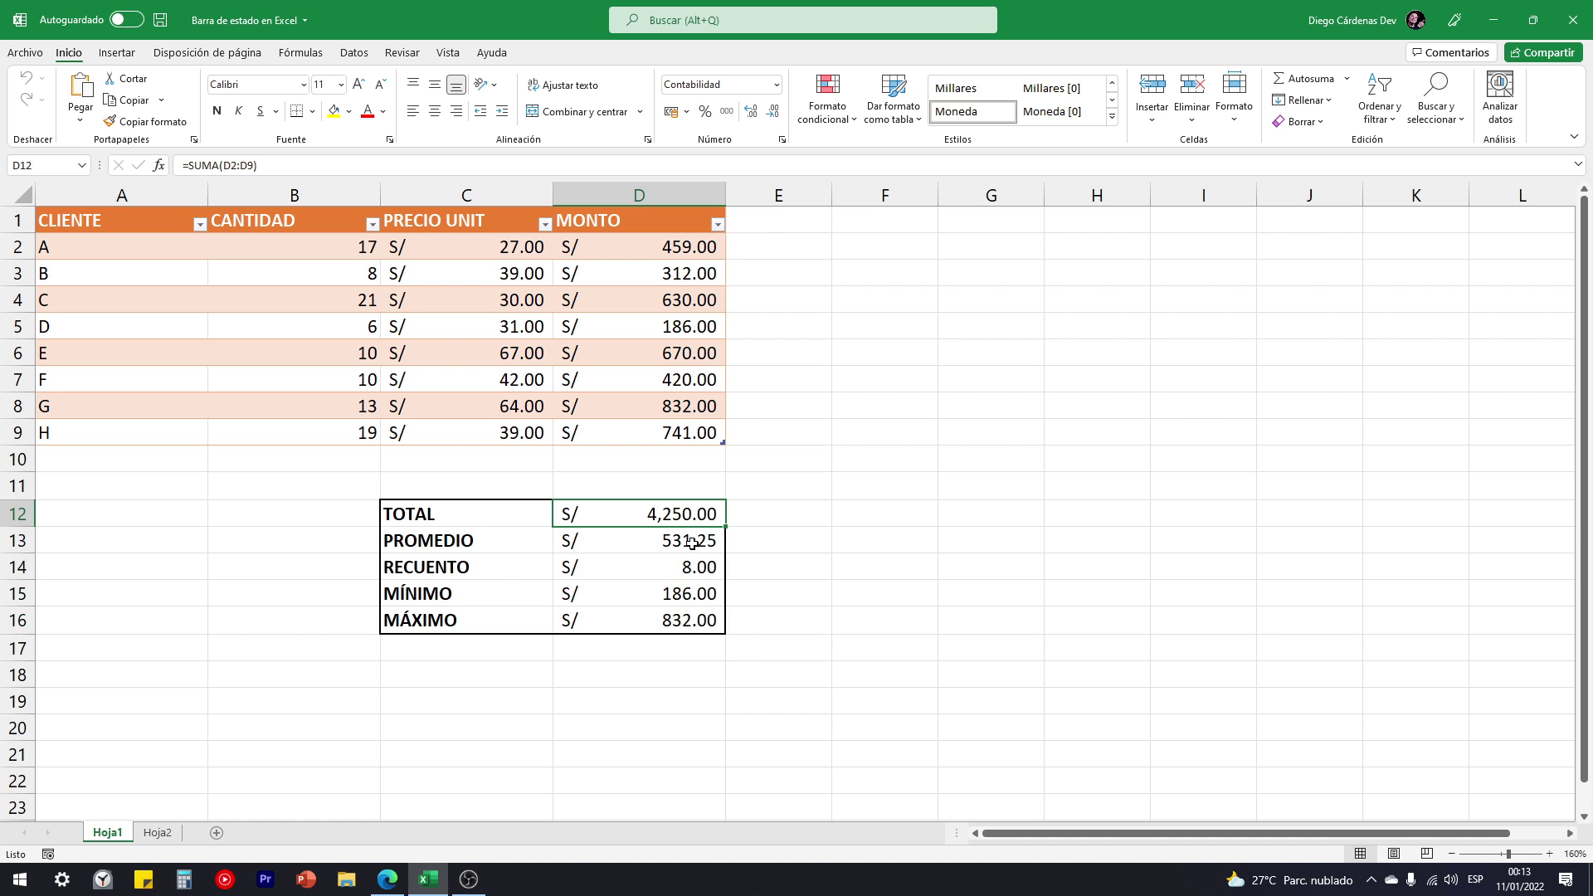
pyautogui.click(695, 539)
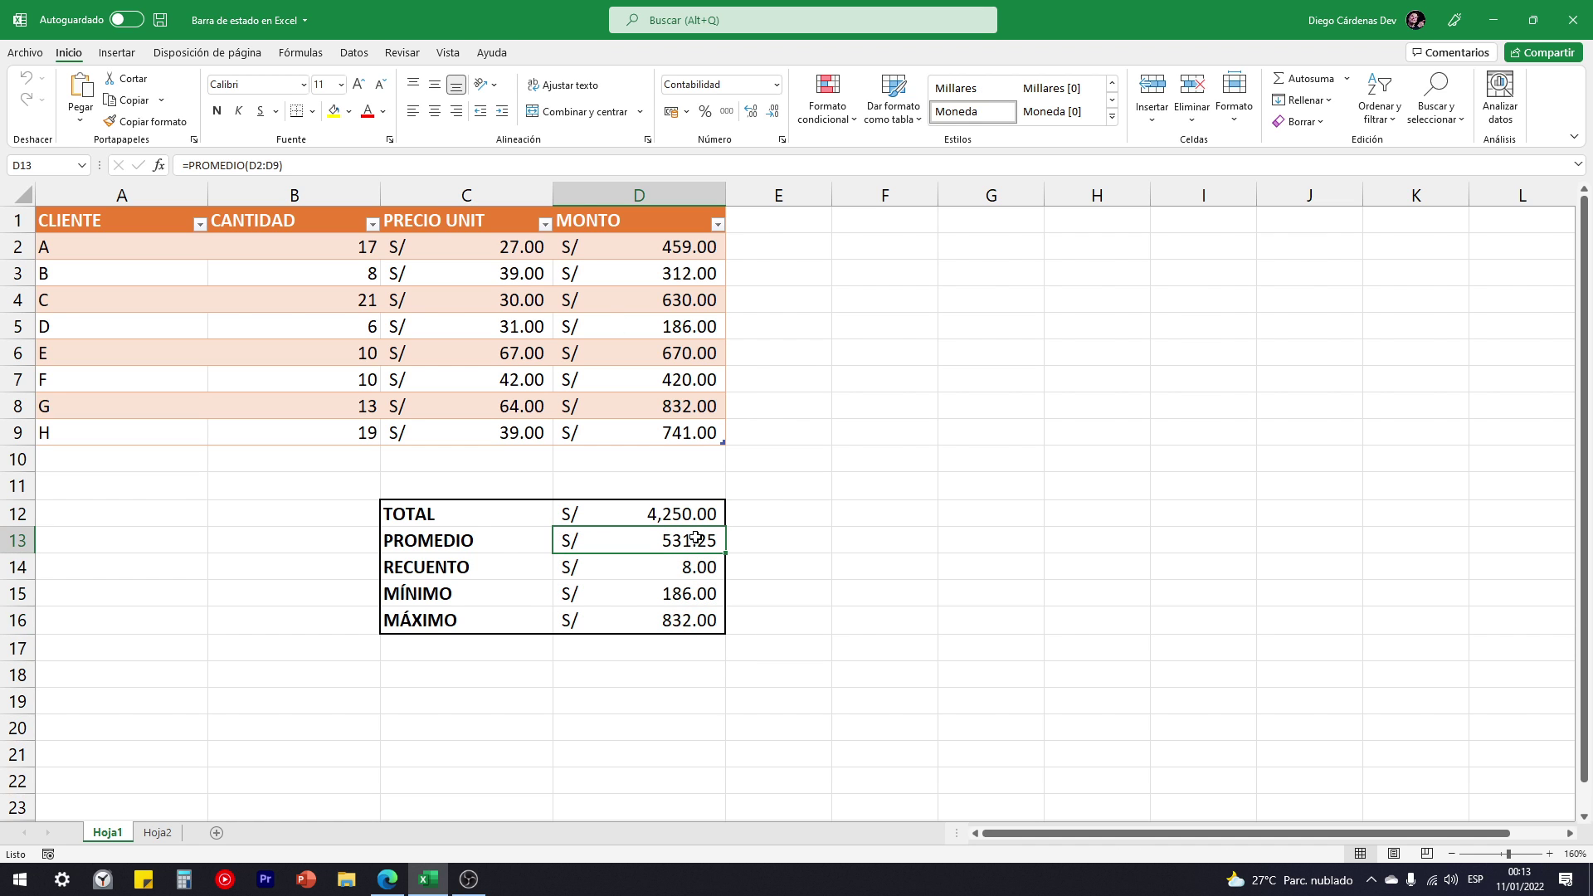
pyautogui.click(696, 569)
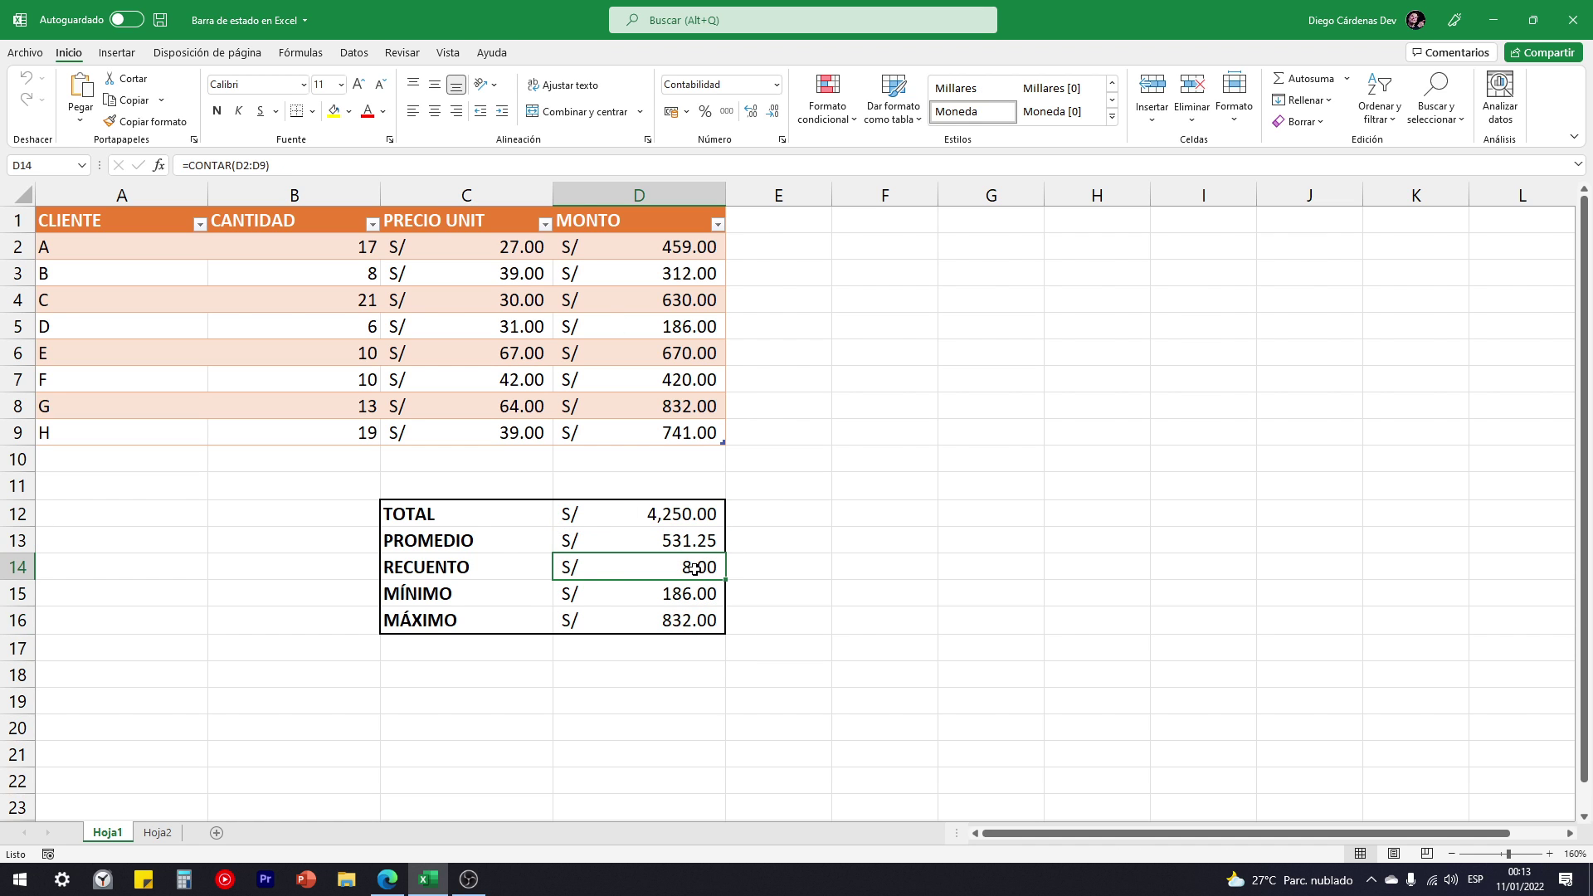
pyautogui.moveTo(700, 249); pyautogui.dragTo(697, 440)
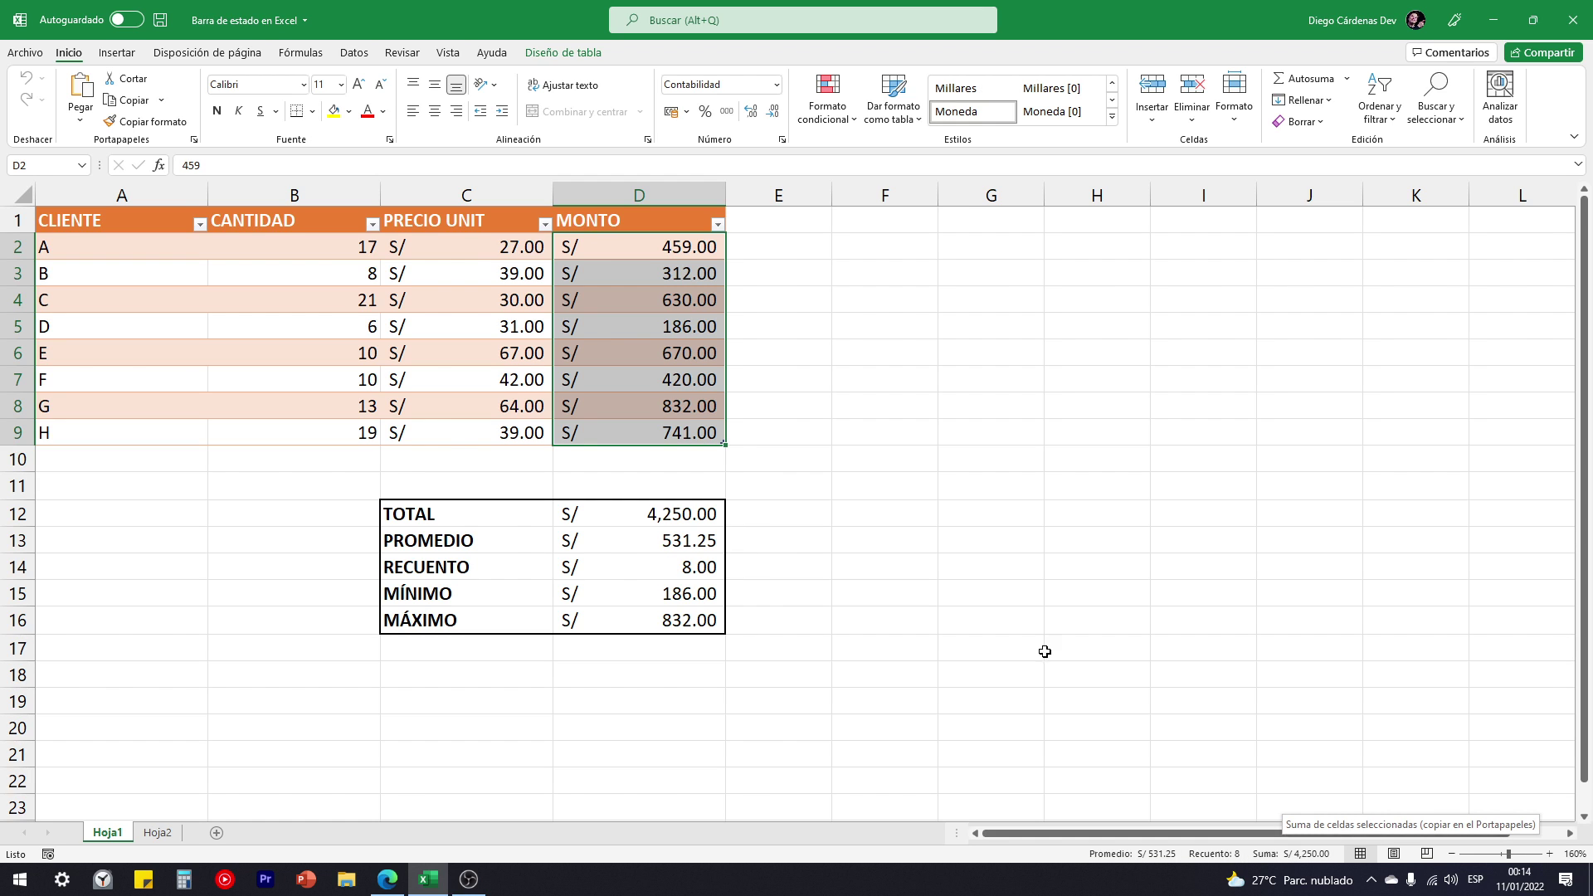
pyautogui.moveTo(672, 249); pyautogui.dragTo(672, 444)
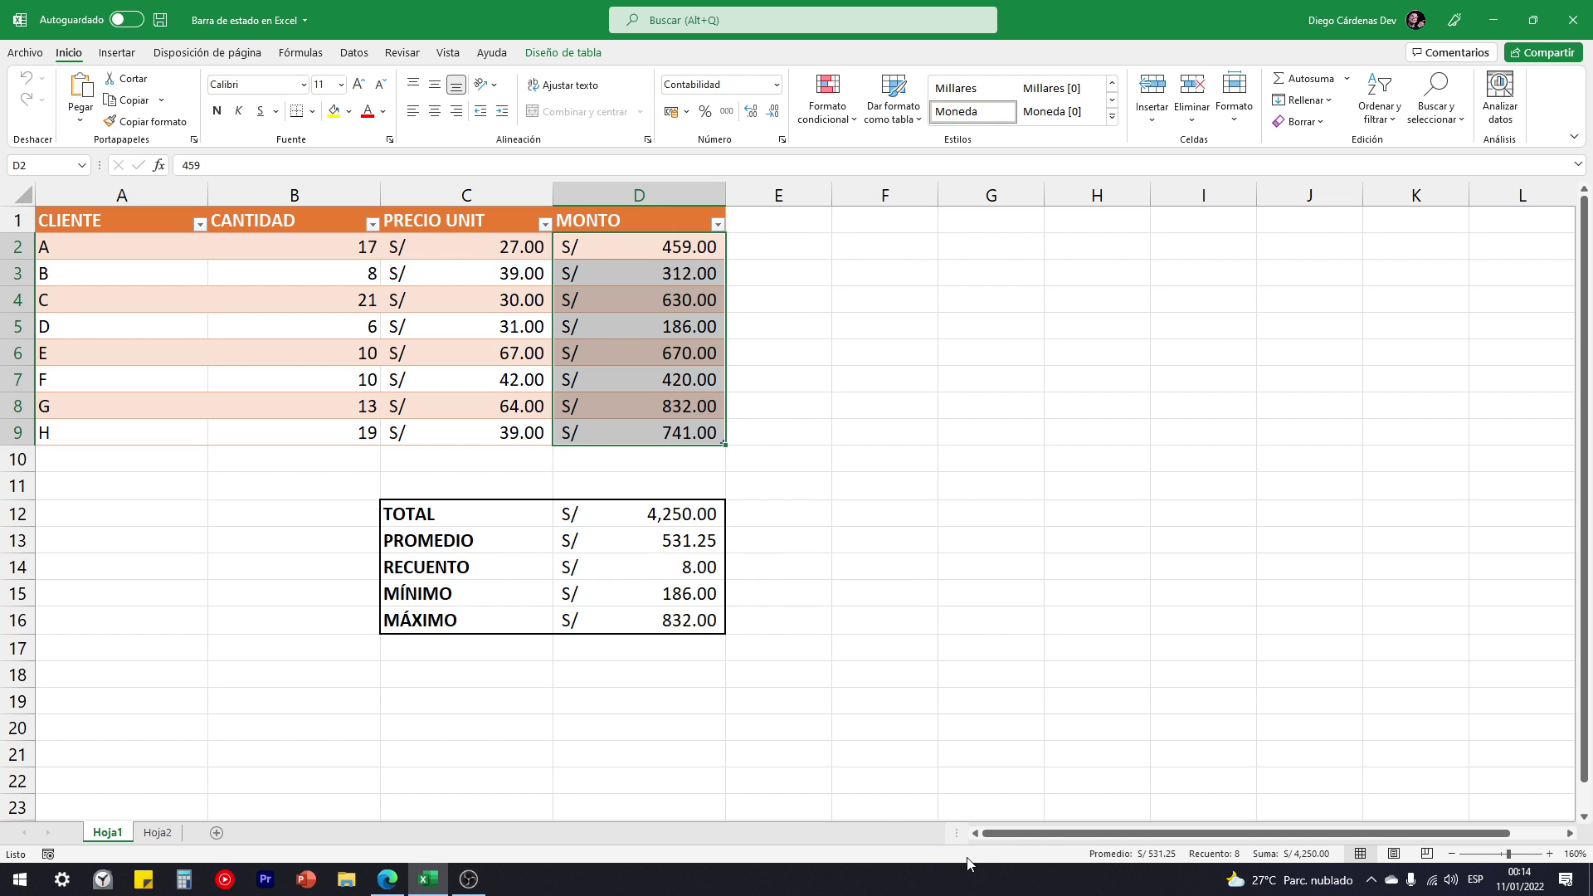
pyautogui.moveTo(660, 244); pyautogui.dragTo(659, 436)
# Add Máxima, Mínima and Recuento numérico to the status bar via Personalizar barra de estado
pyautogui.rightClick(1008, 859)
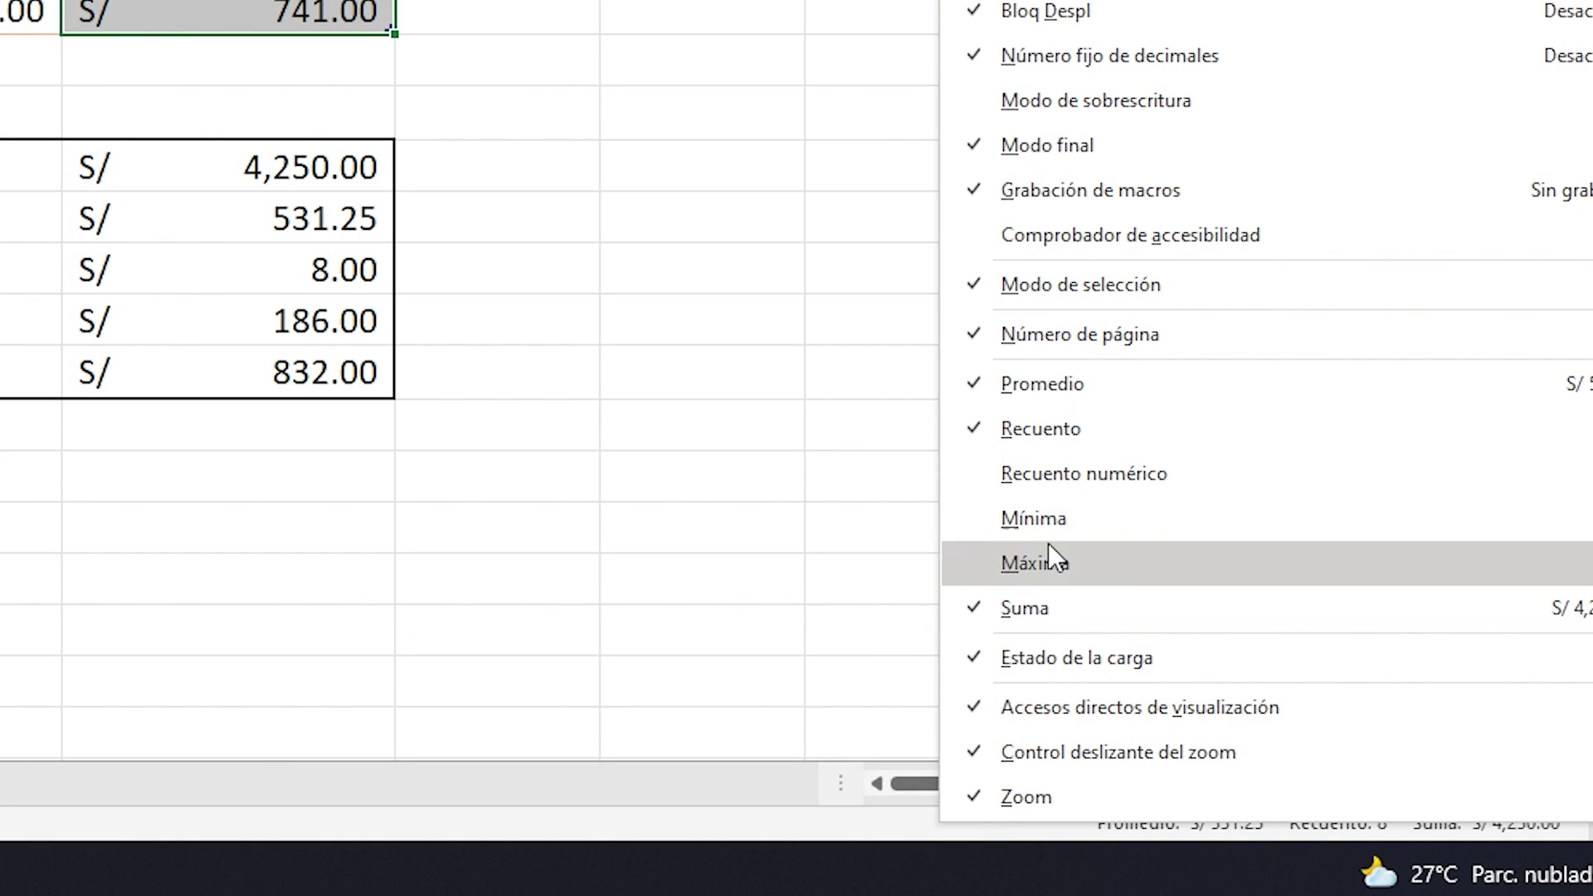
pyautogui.click(982, 559)
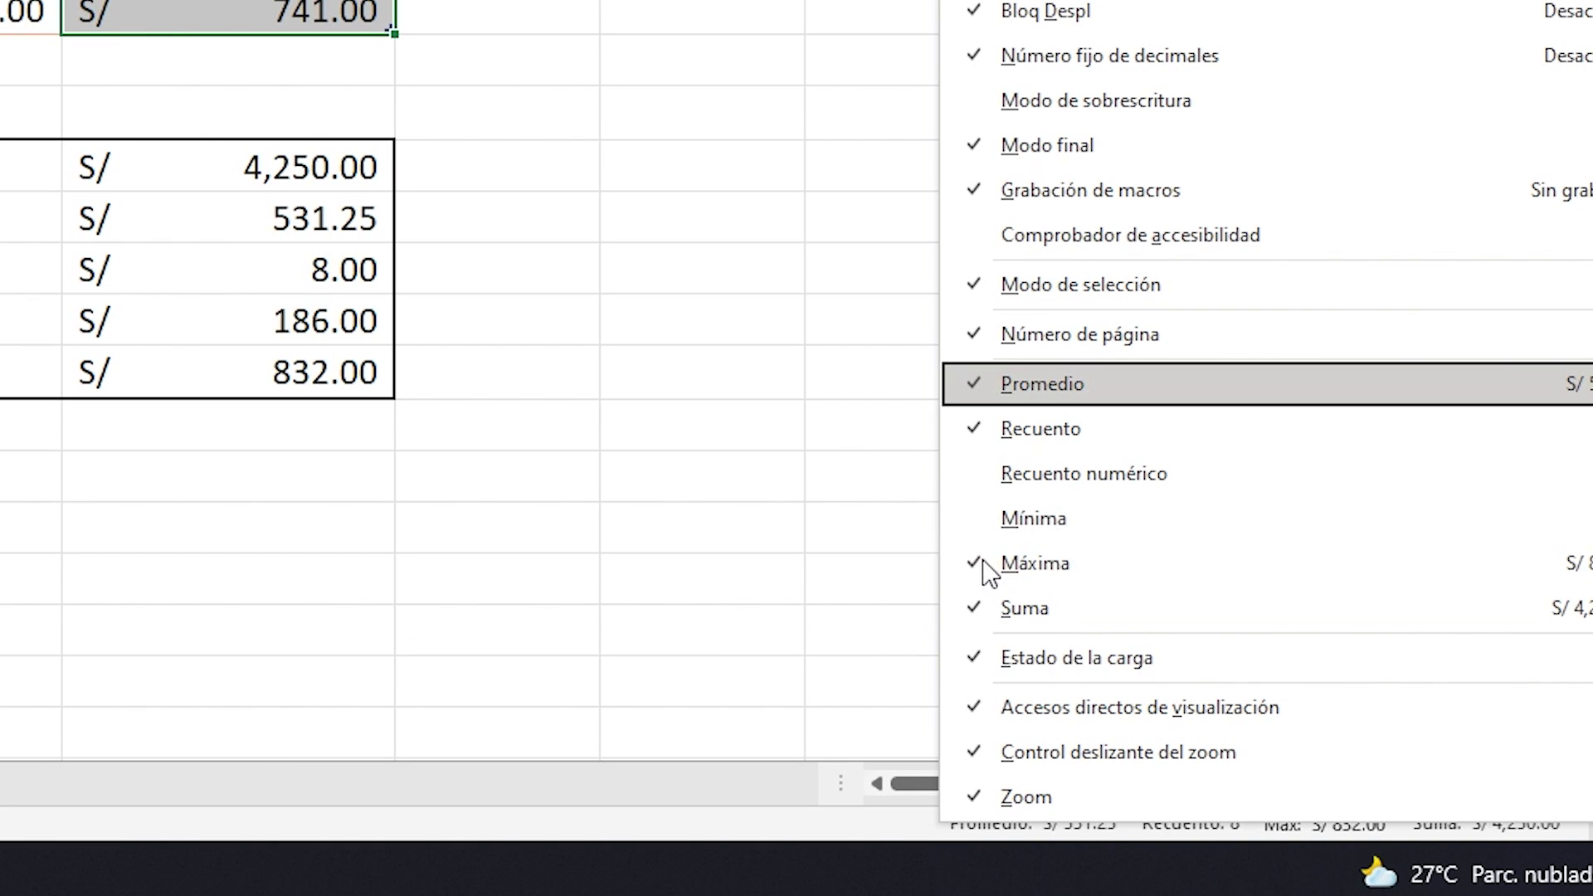
pyautogui.click(1013, 508)
pyautogui.click(967, 473)
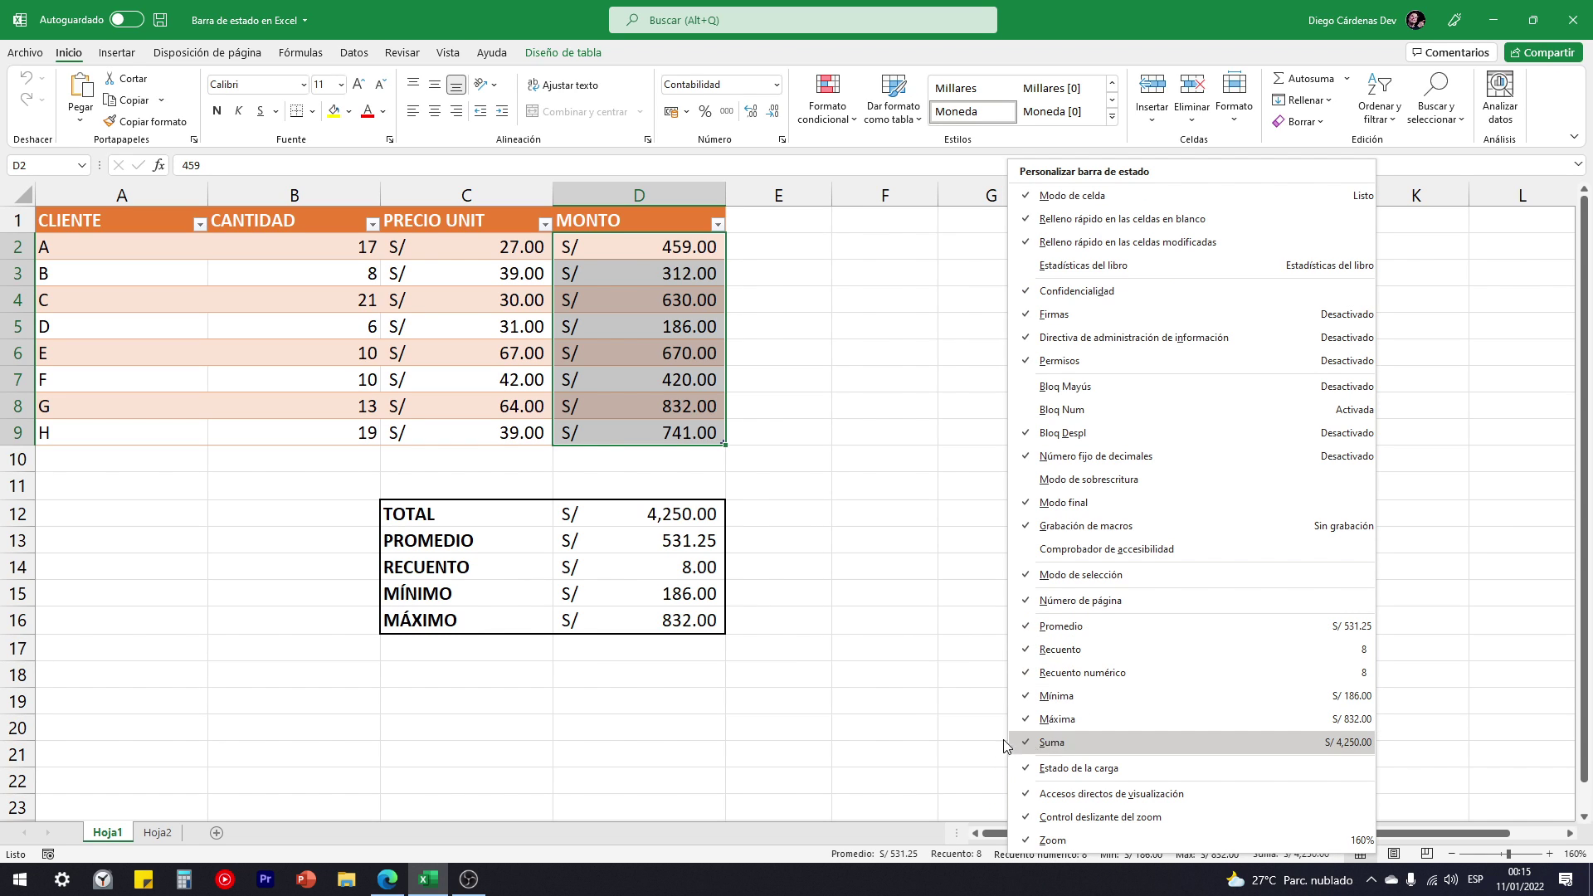
pyautogui.click(963, 709)
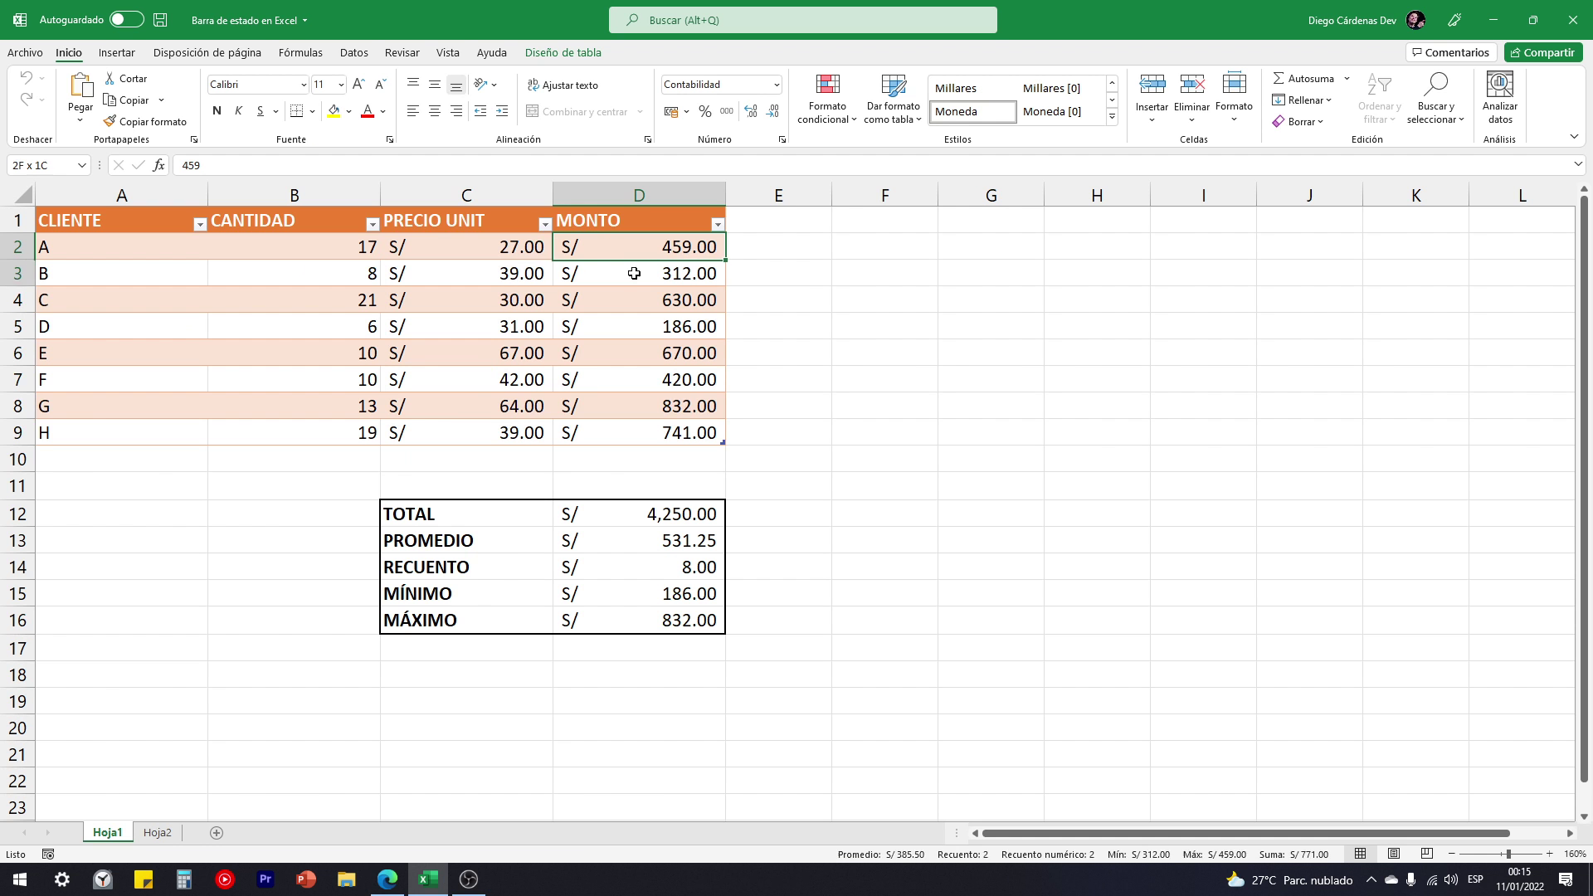
pyautogui.moveTo(639, 247); pyautogui.dragTo(668, 439)
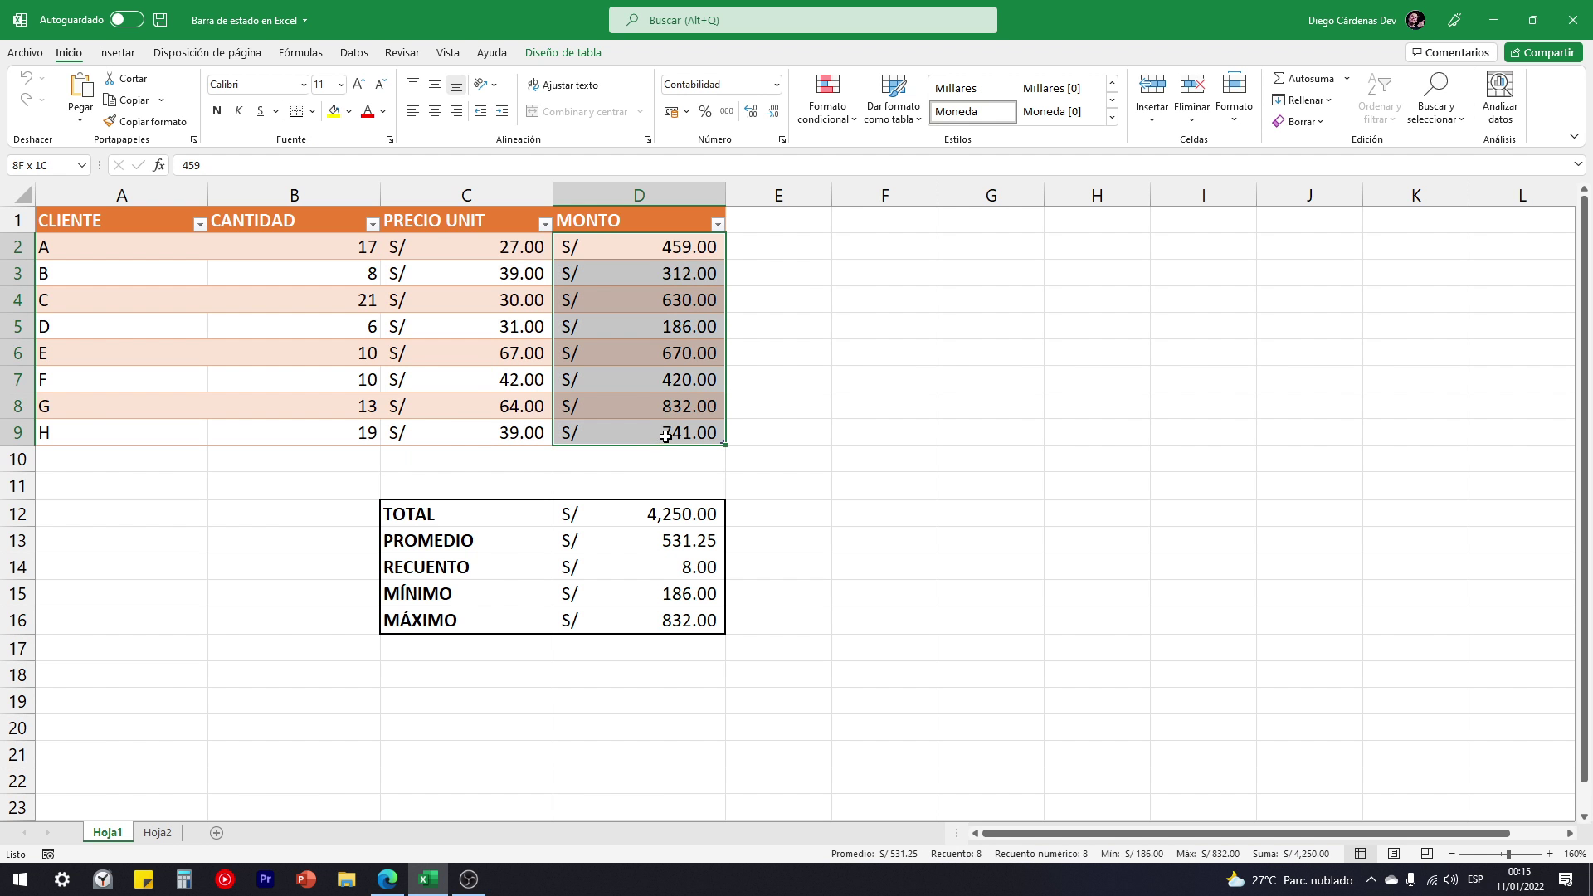
pyautogui.moveTo(479, 248); pyautogui.dragTo(519, 425)
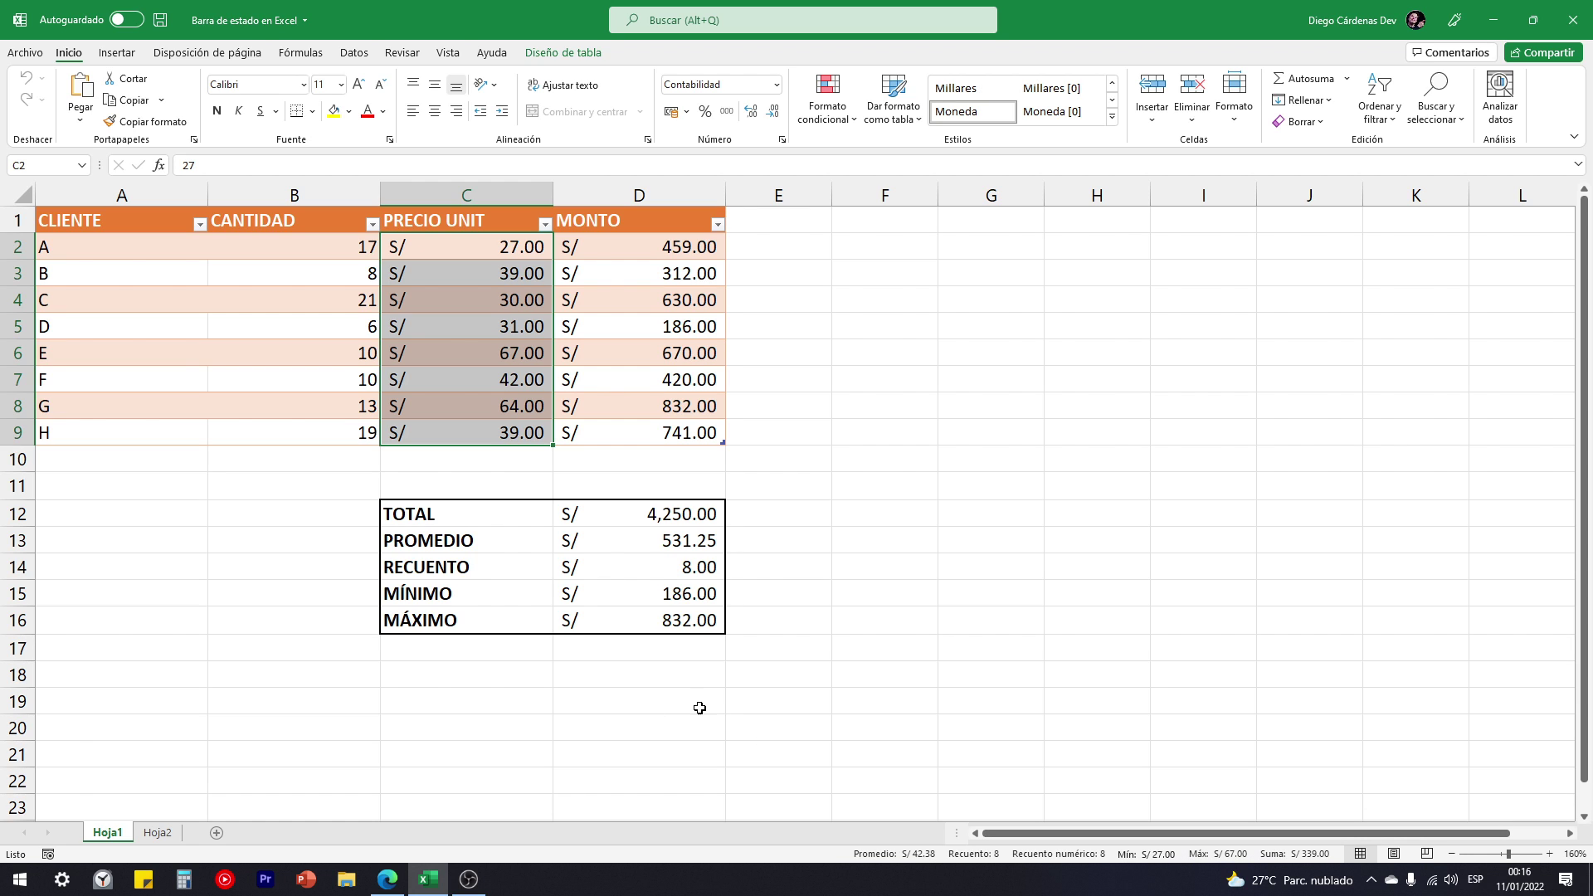
pyautogui.moveTo(468, 519); pyautogui.dragTo(469, 618)
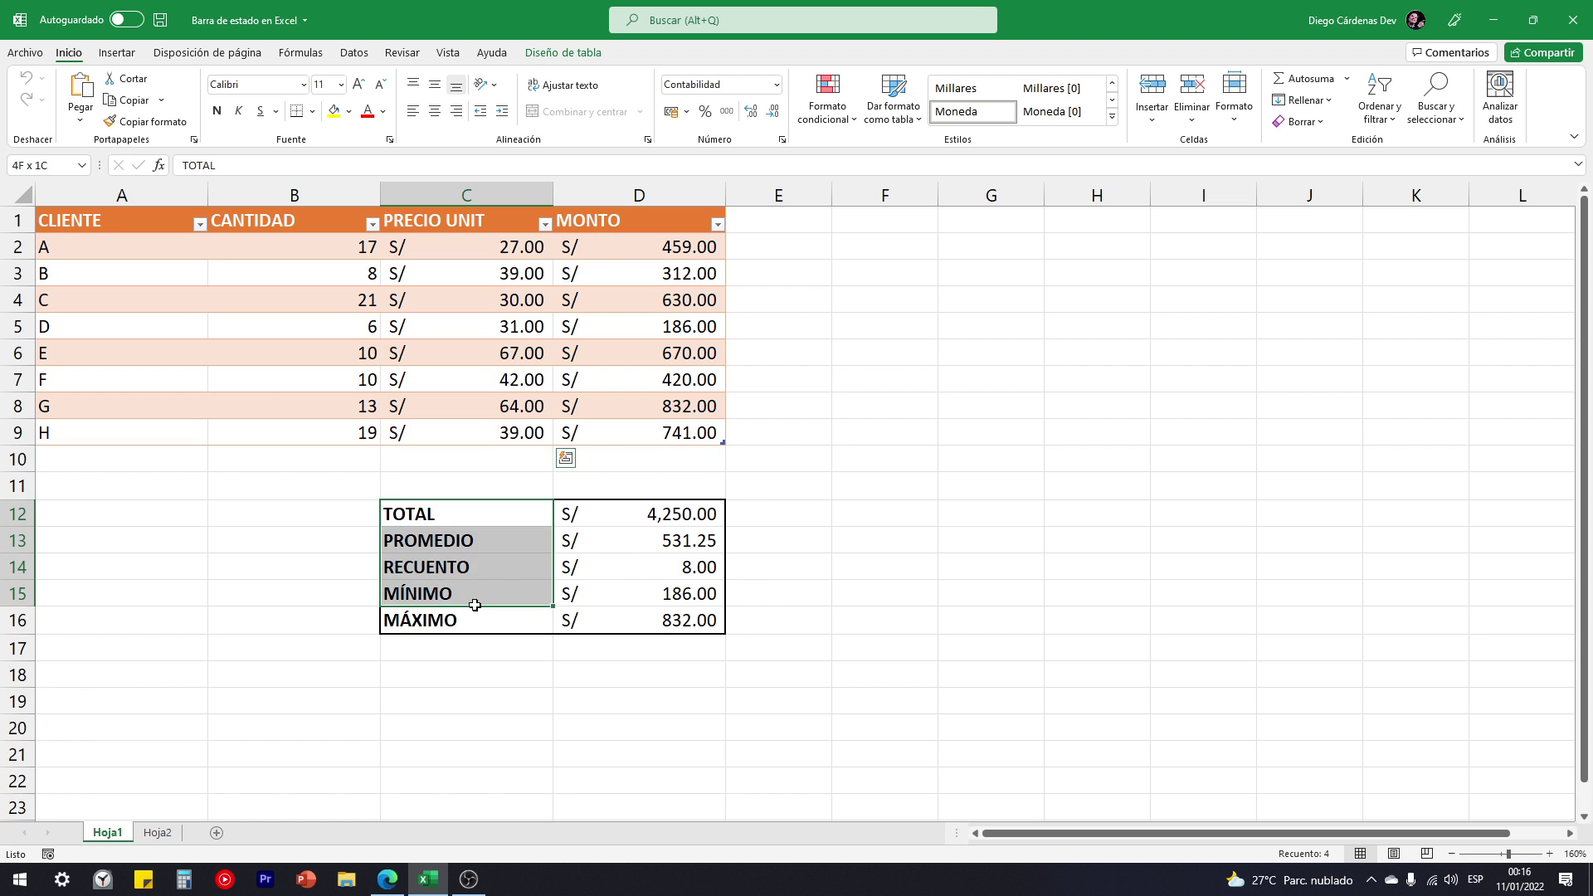
pyautogui.click(644, 514)
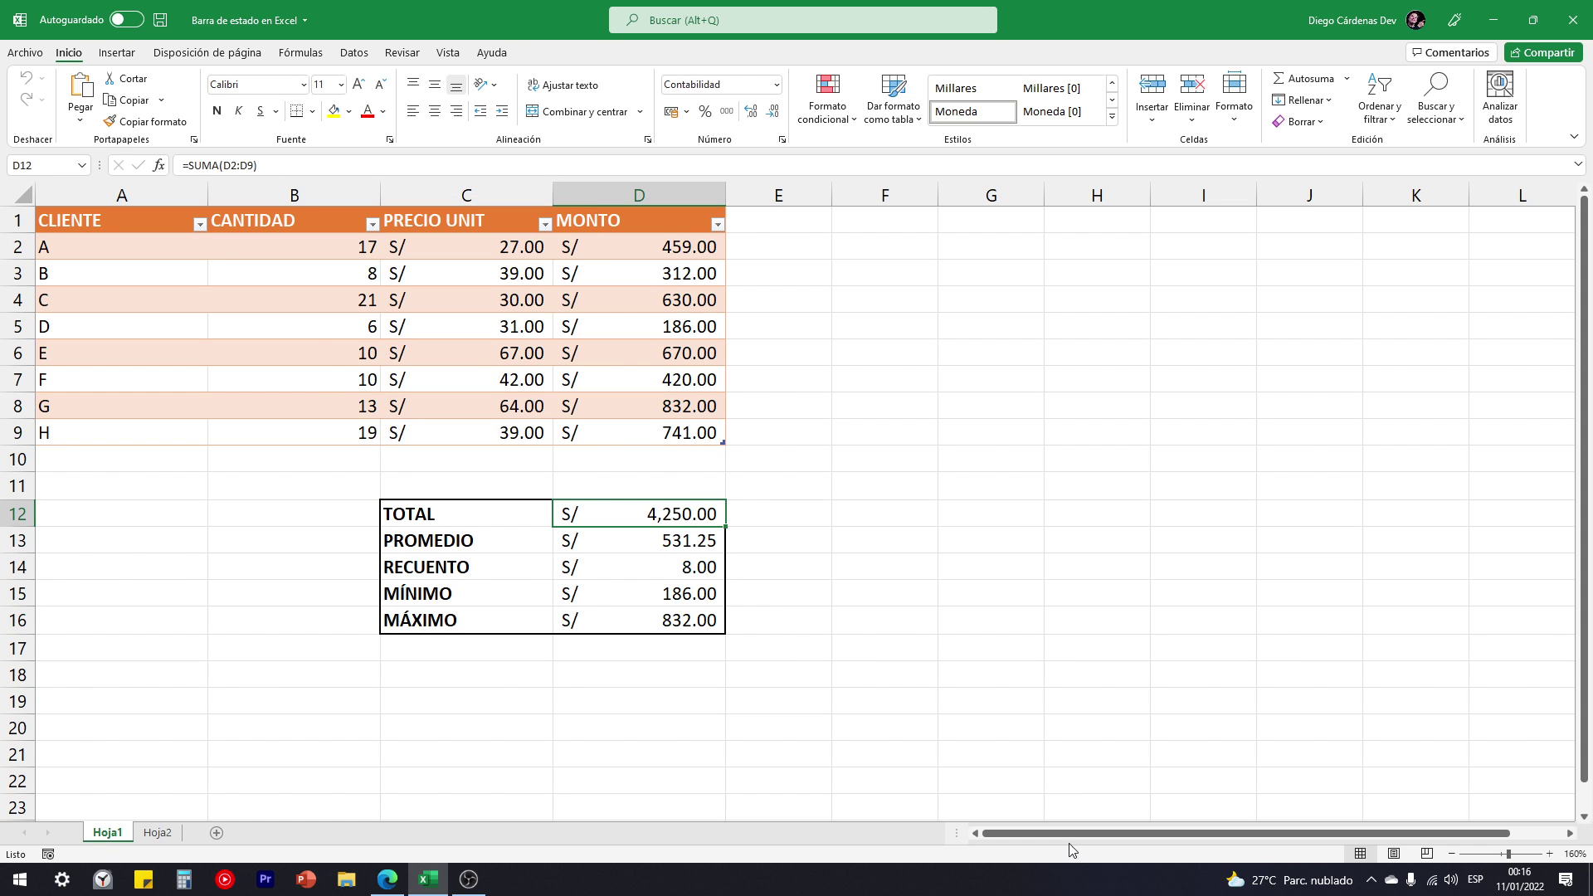
pyautogui.moveTo(676, 250); pyautogui.dragTo(679, 430)
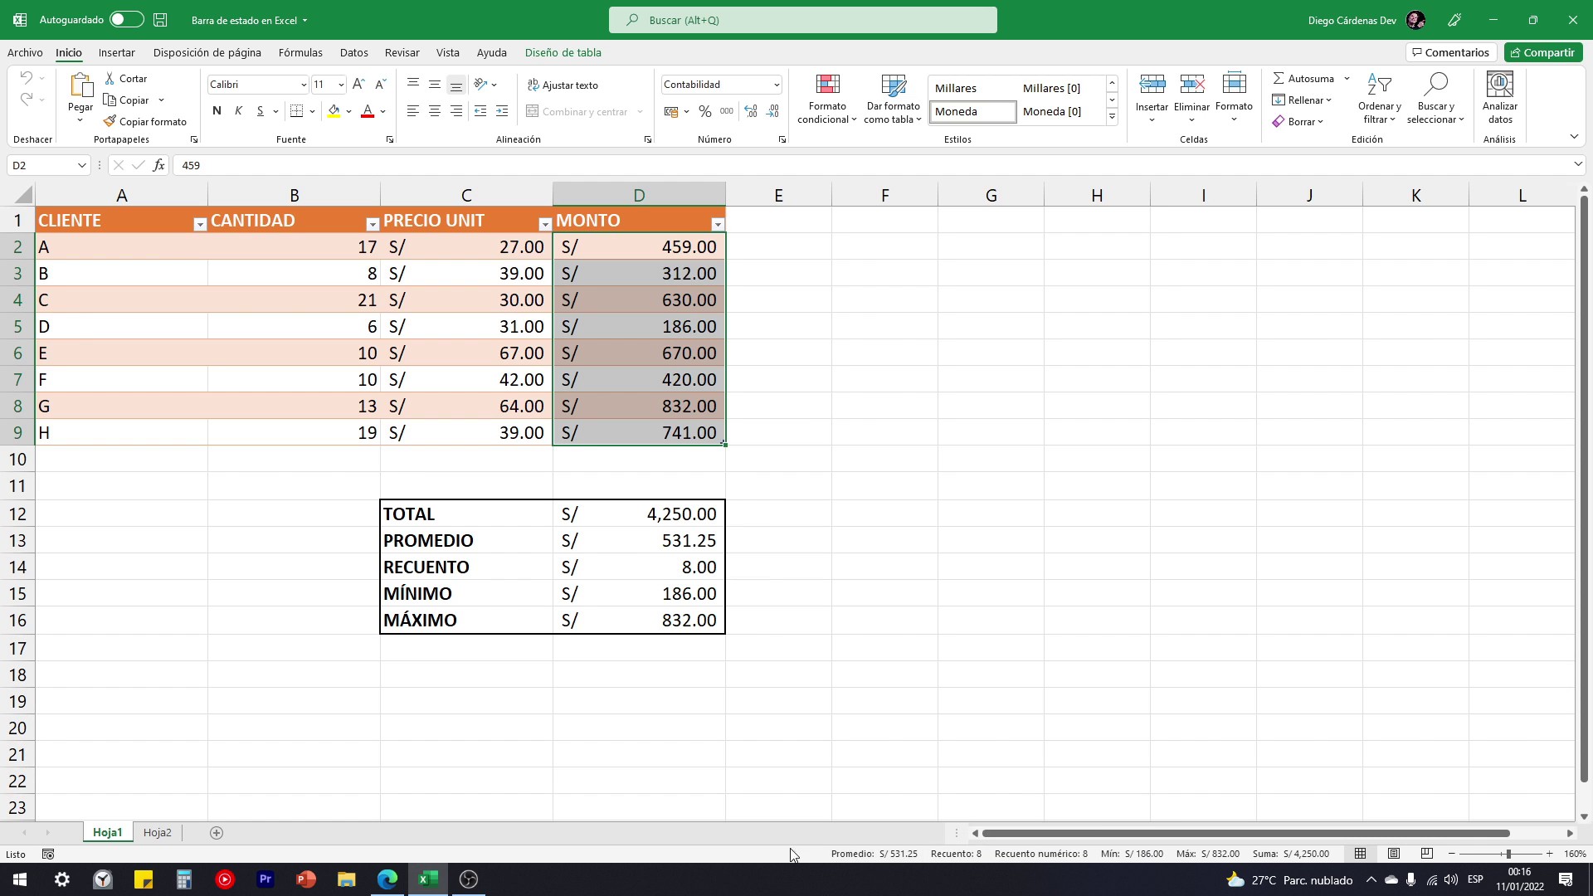
pyautogui.rightClick(737, 863)
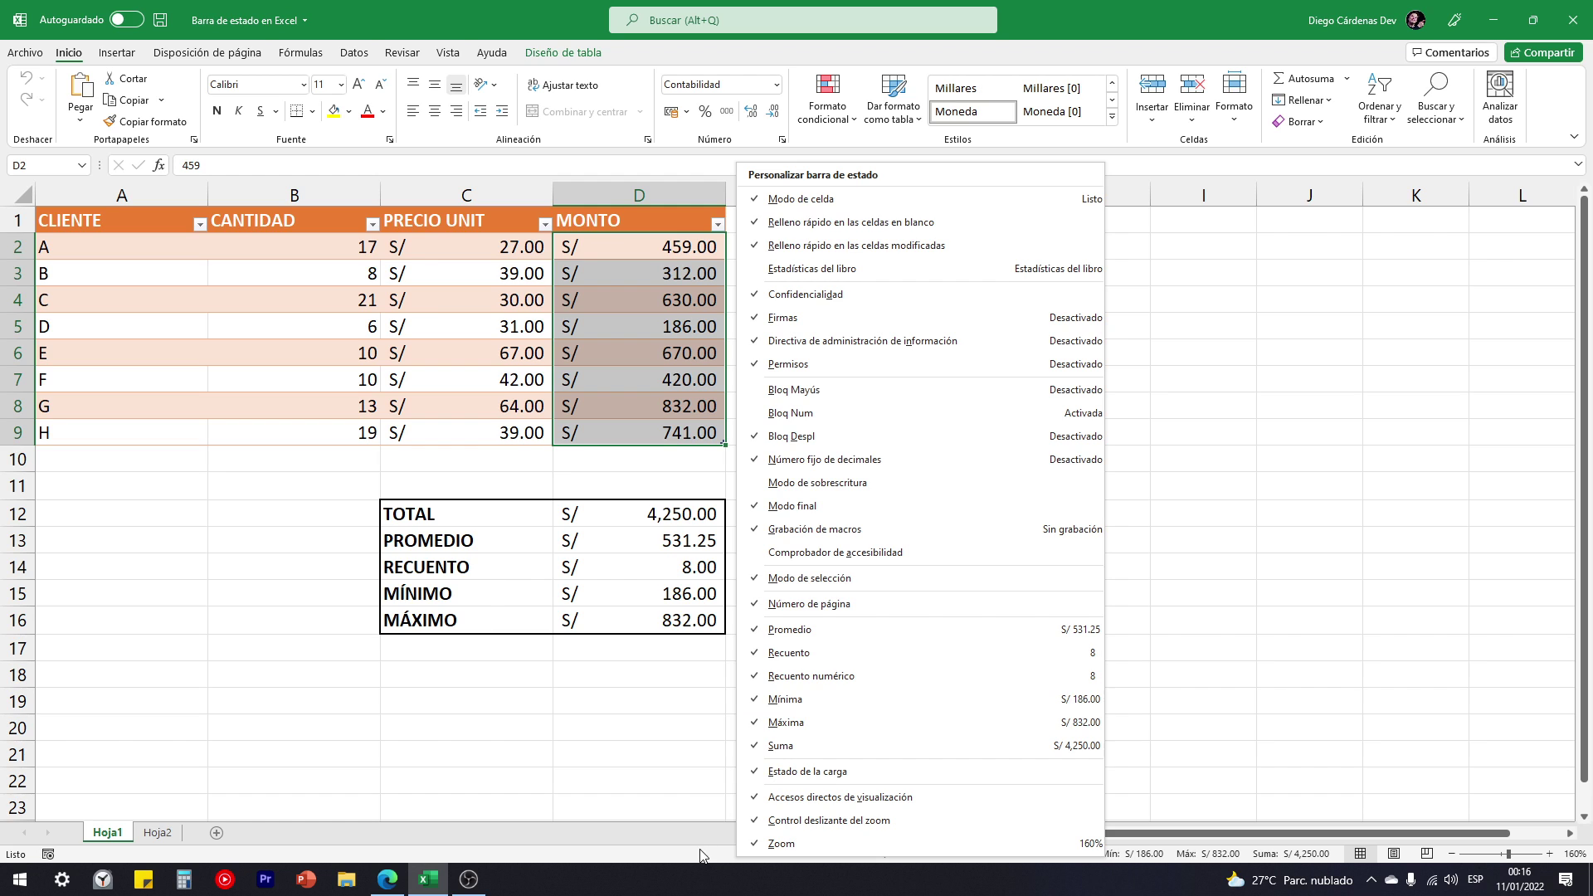
pyautogui.click(1190, 682)
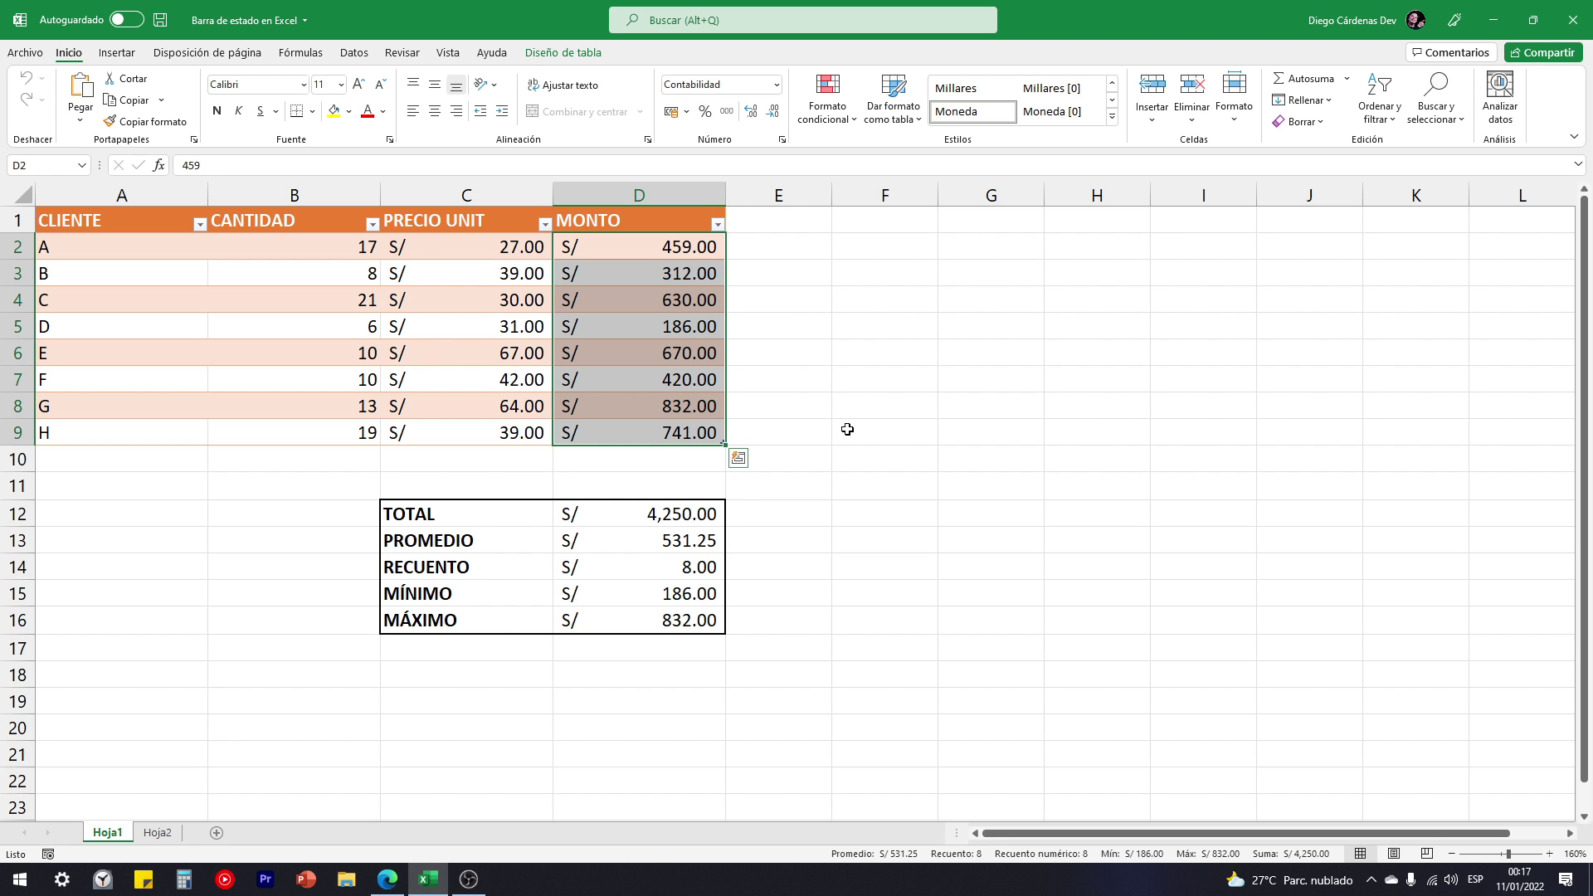
pyautogui.click(25, 55)
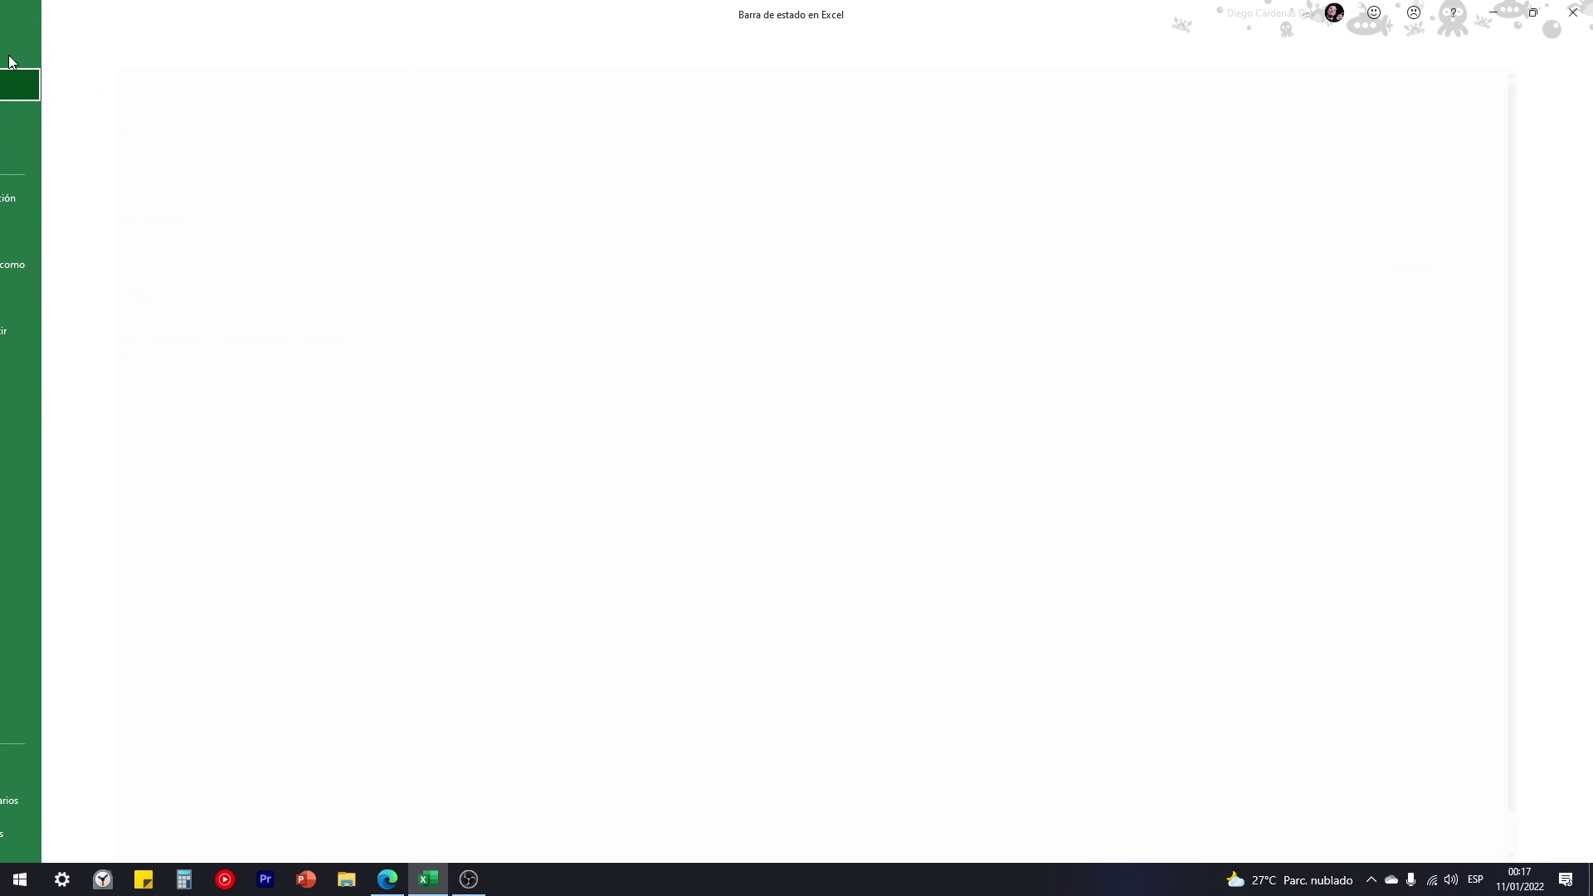
pyautogui.click(65, 765)
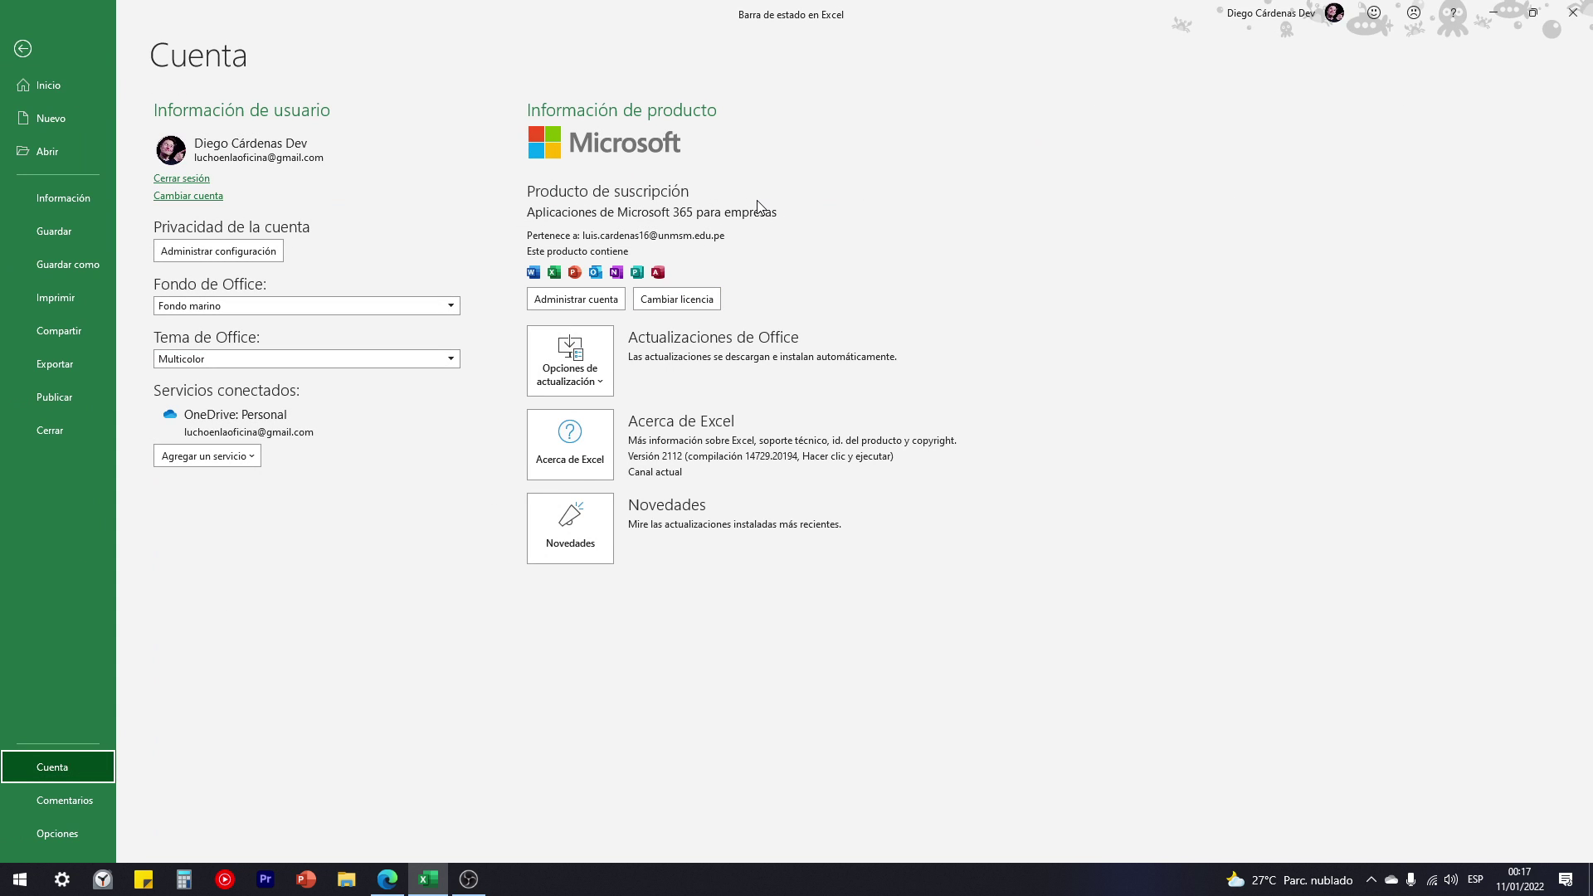
pyautogui.click(22, 49)
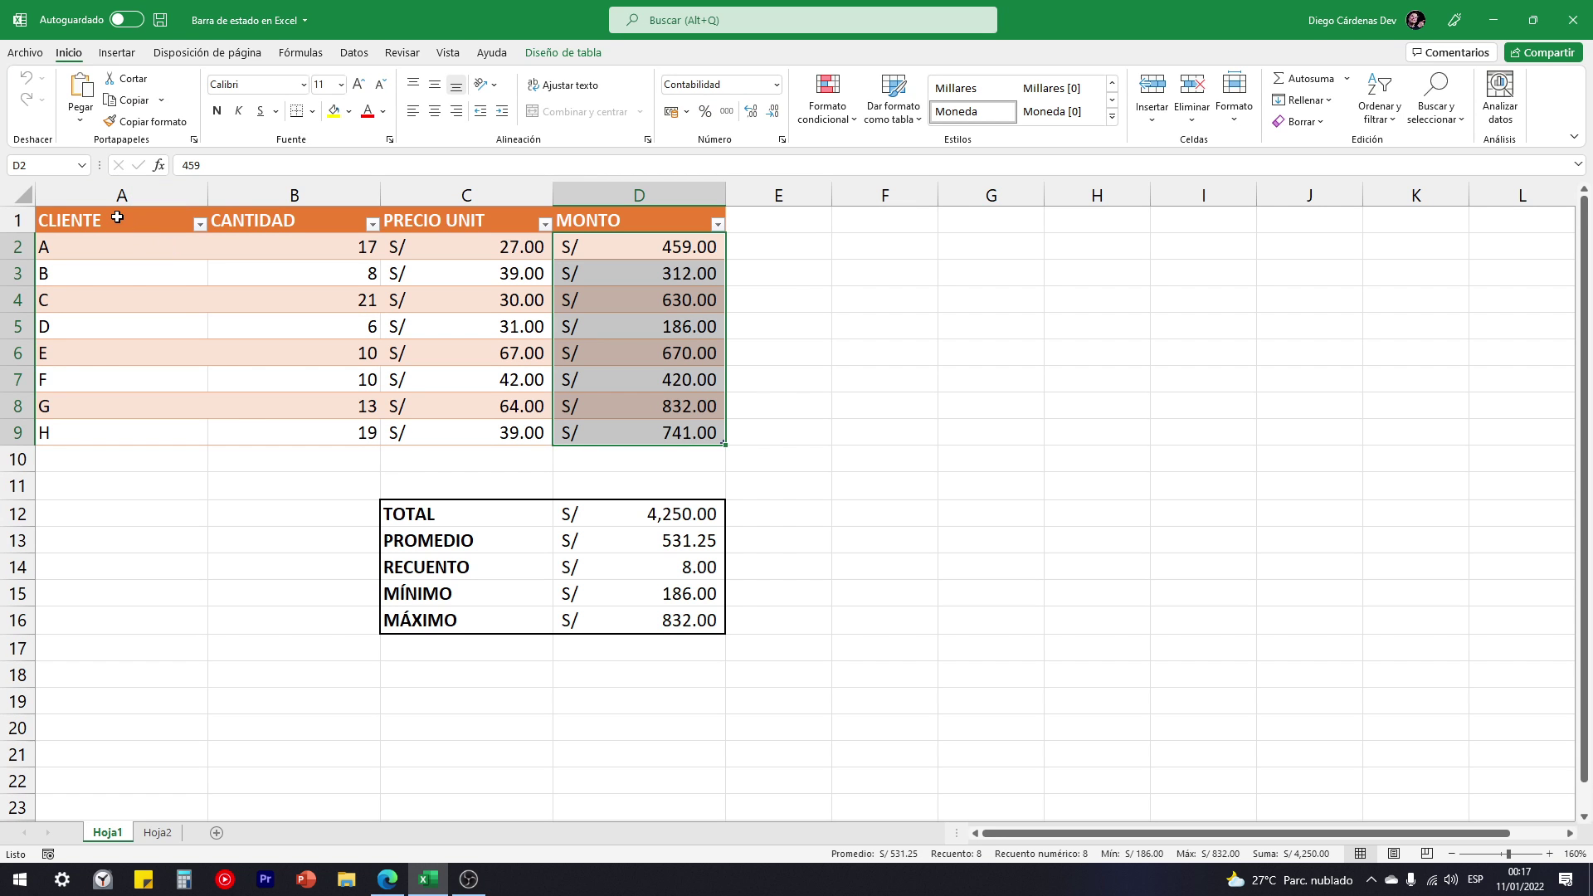